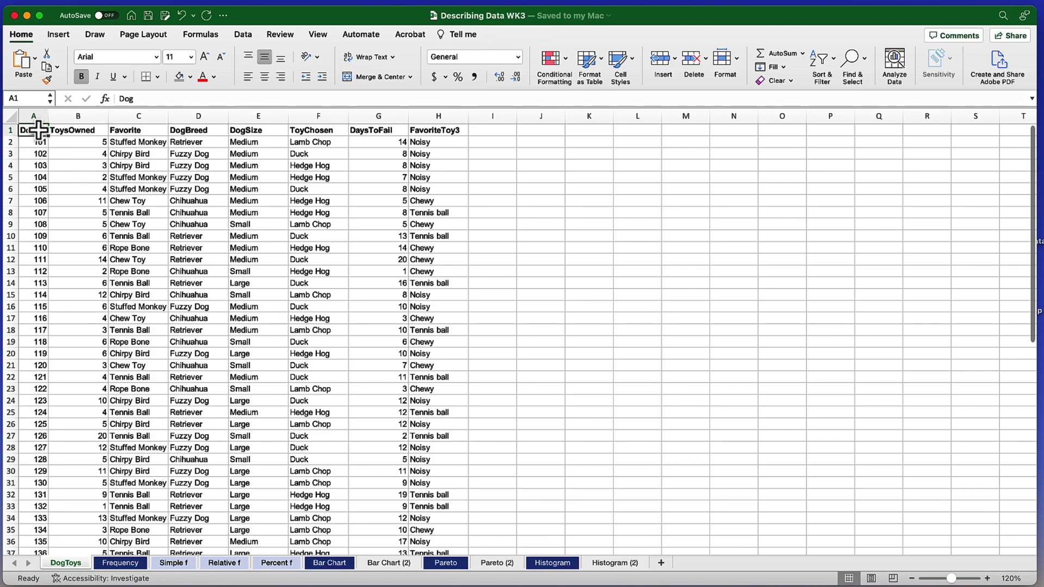
# Review the Dog, ToysOwned, Favorite and DogSize columns, noting a Stuffed Monkey entry.
pyautogui.click(36, 117)
pyautogui.click(78, 119)
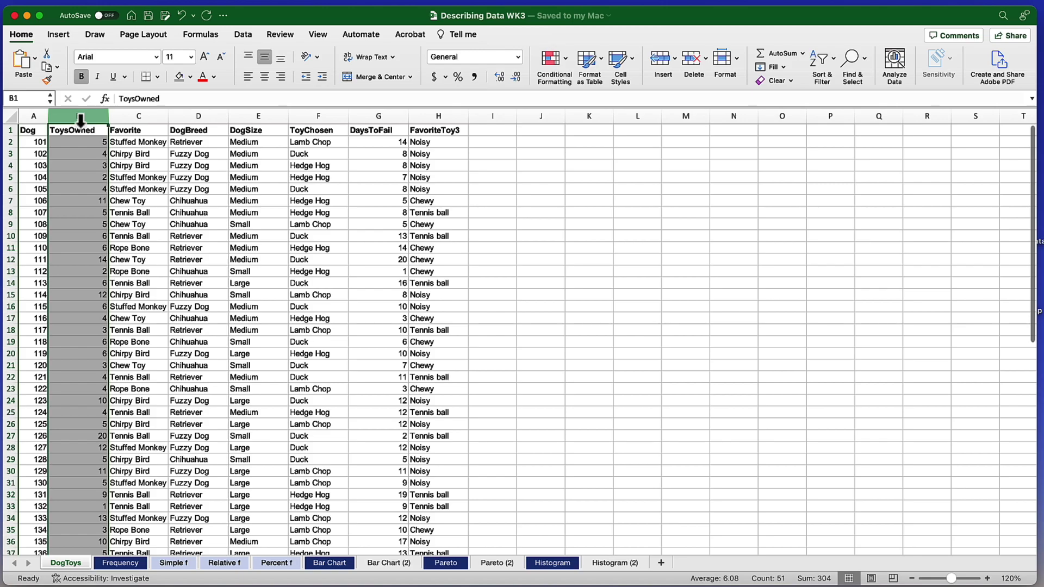
pyautogui.click(143, 119)
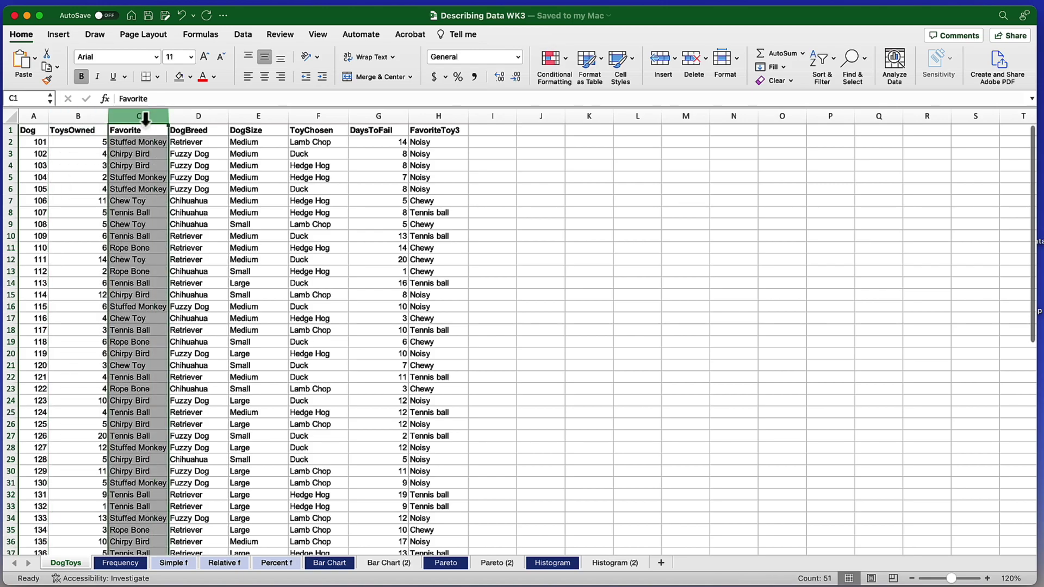
pyautogui.click(249, 119)
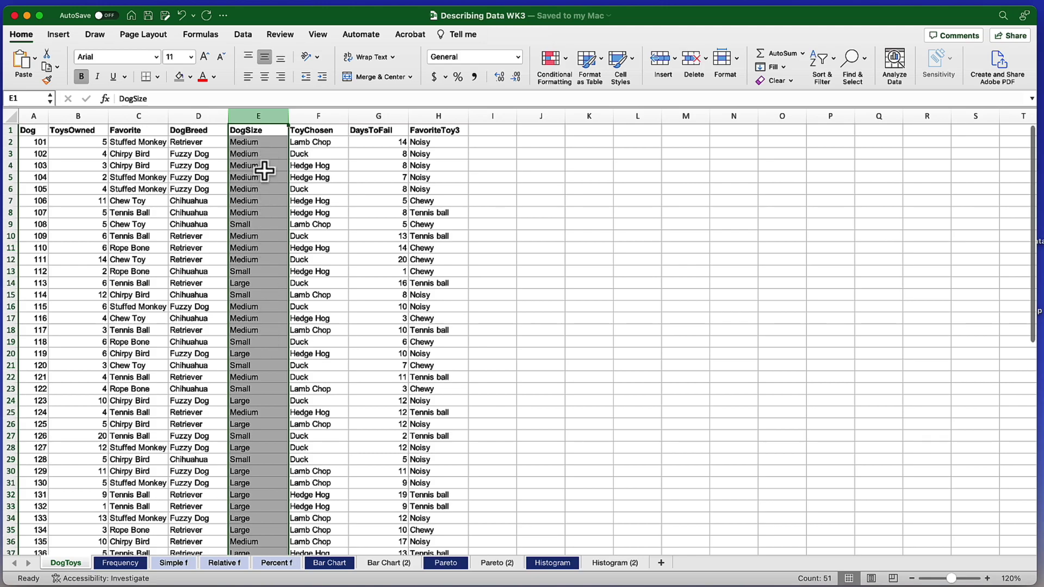
pyautogui.click(139, 116)
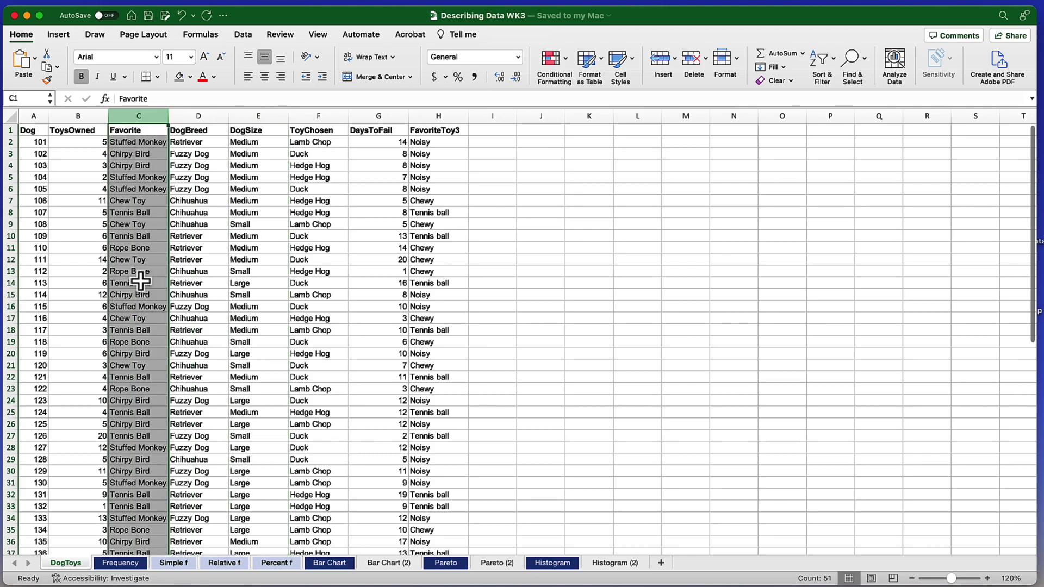
pyautogui.click(144, 154)
pyautogui.click(149, 175)
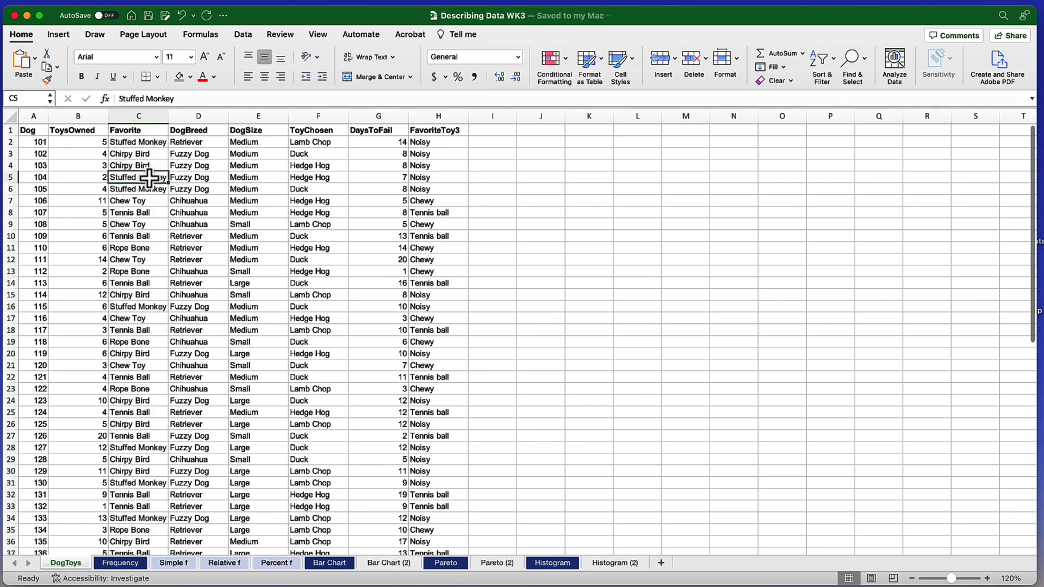
# Check the ToysOwned column up to the value 20 in B27, then go to the Histogram sheet.
pyautogui.click(85, 121)
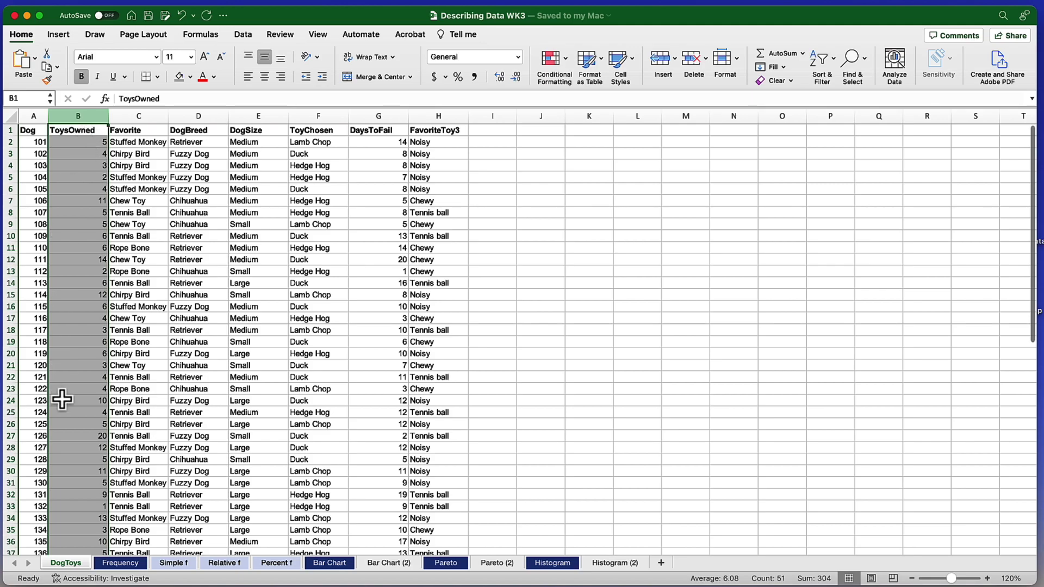
pyautogui.click(84, 508)
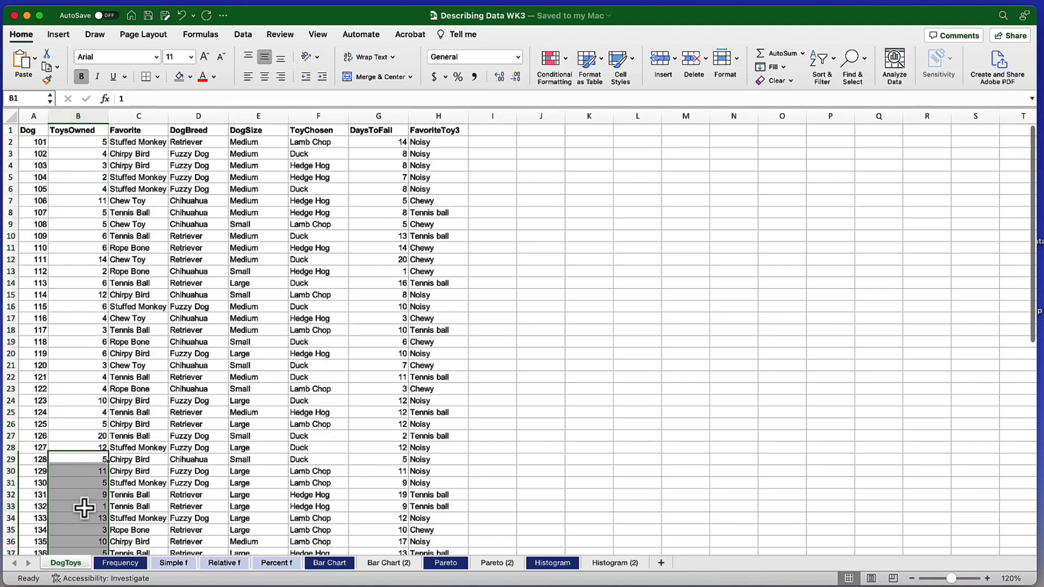
pyautogui.click(85, 437)
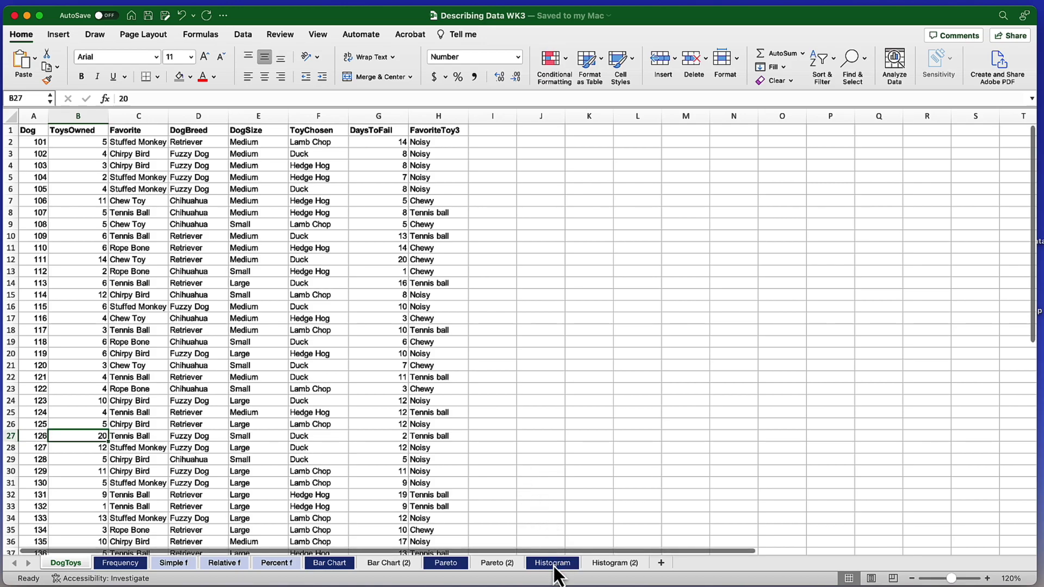
pyautogui.click(555, 565)
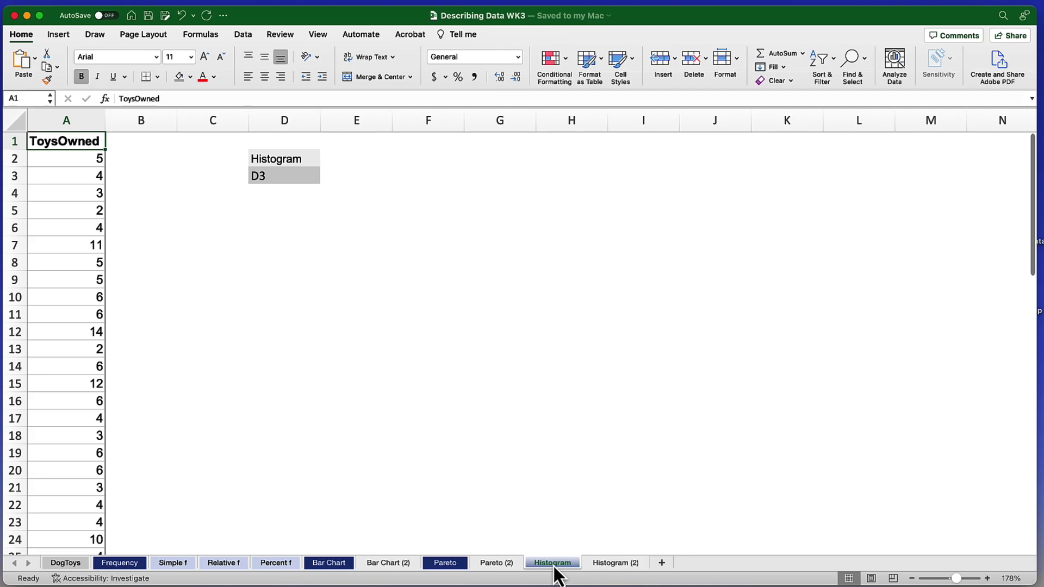
pyautogui.click(612, 566)
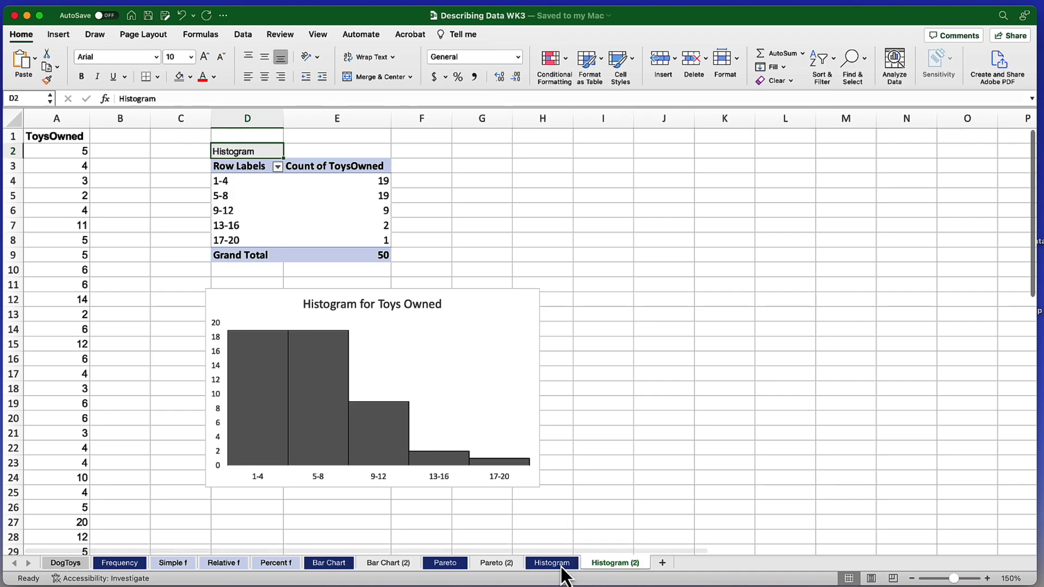
pyautogui.click(562, 570)
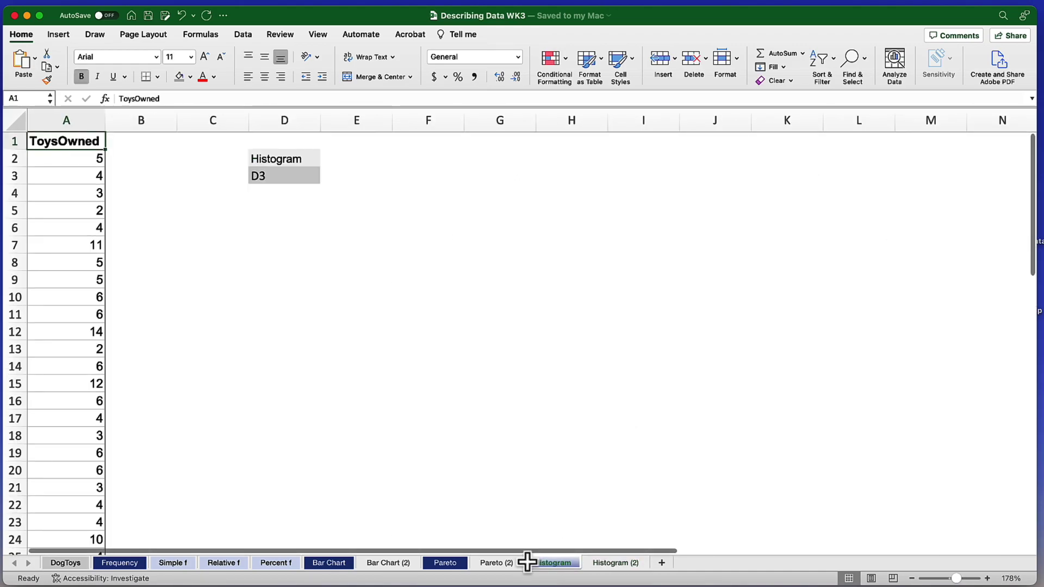
pyautogui.click(73, 192)
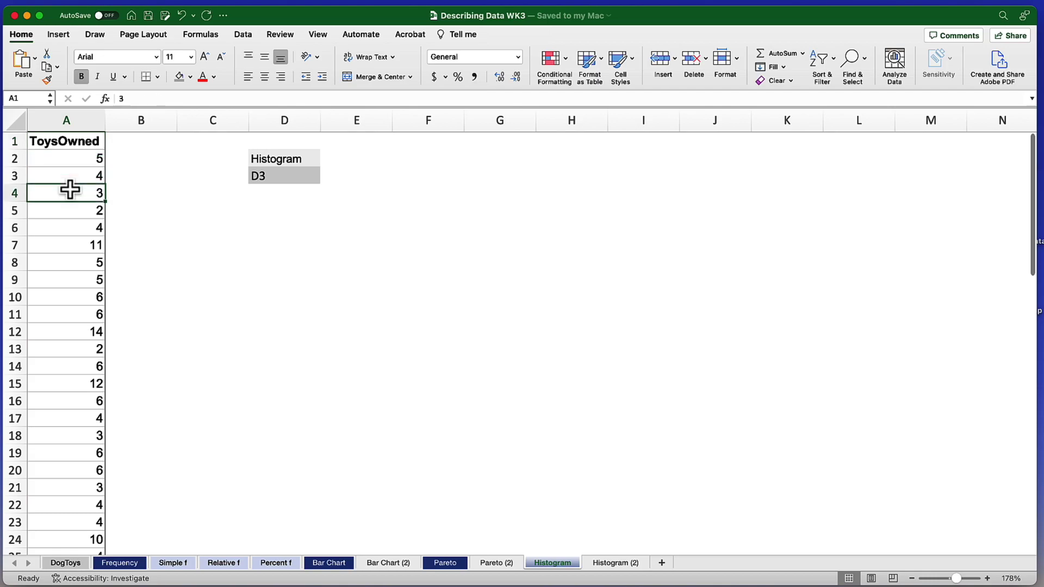
pyautogui.click(54, 313)
pyautogui.click(59, 417)
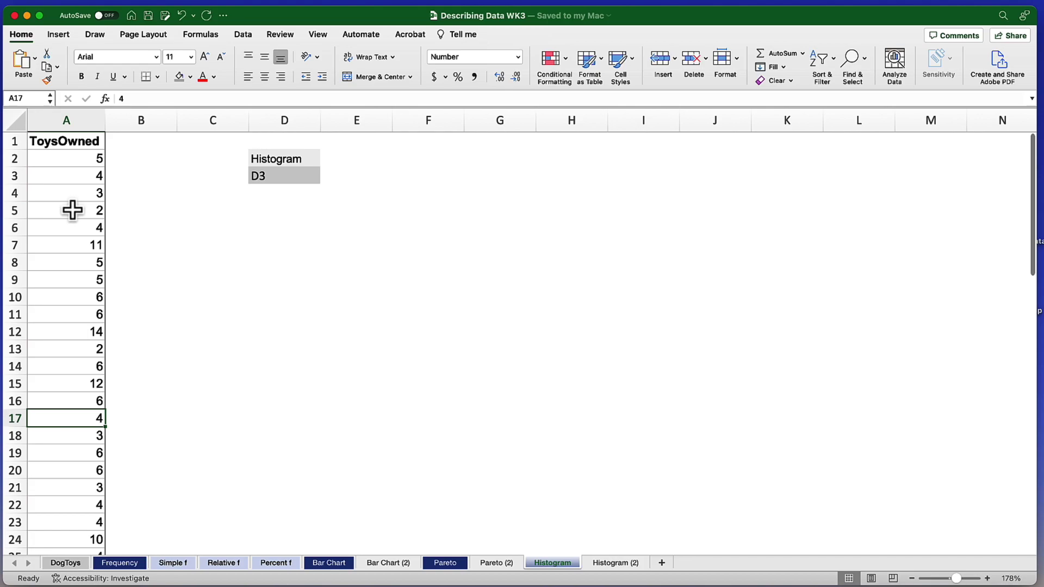
pyautogui.click(76, 191)
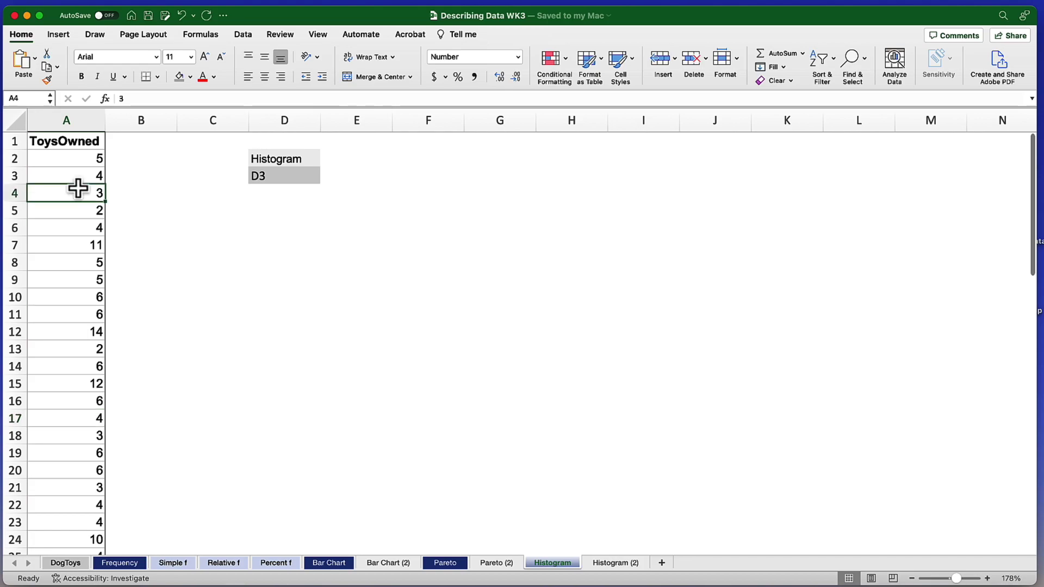
pyautogui.click(72, 233)
pyautogui.click(68, 297)
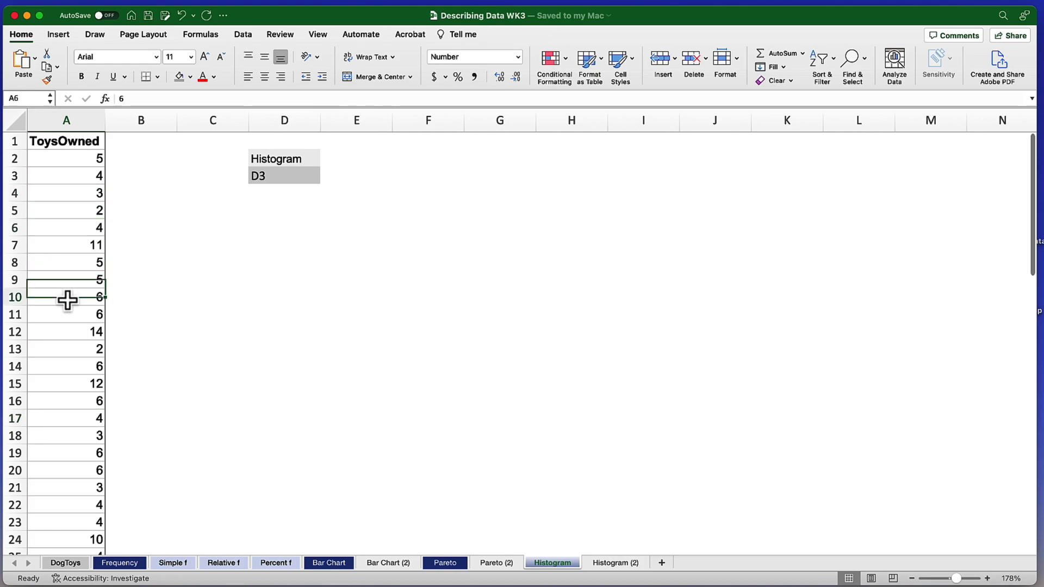
pyautogui.click(69, 352)
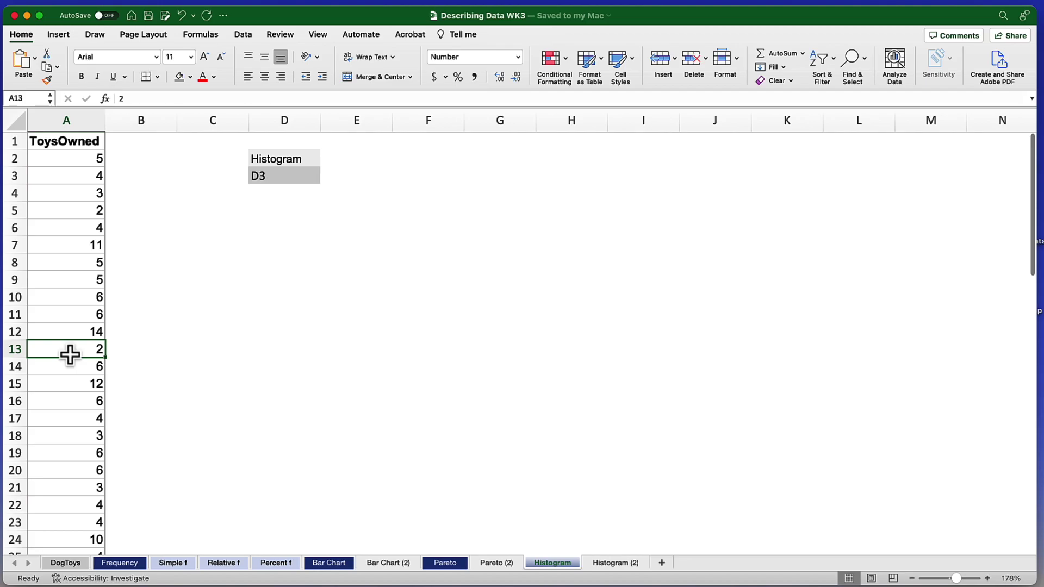
# Insert a PivotTable from the ToysOwned data at cell D3 of this sheet, replacing existing contents.
pyautogui.click(60, 35)
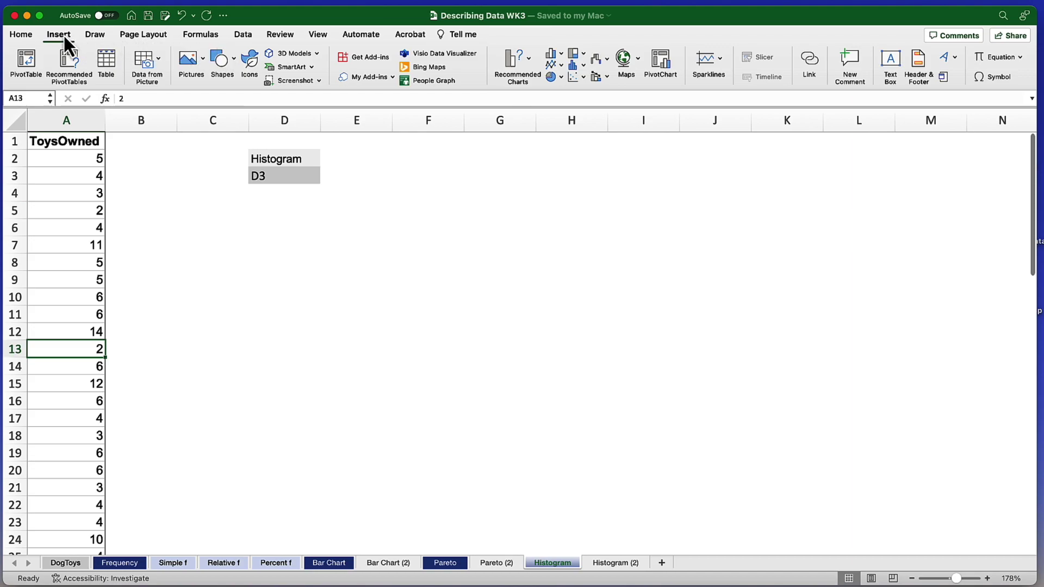
pyautogui.click(25, 60)
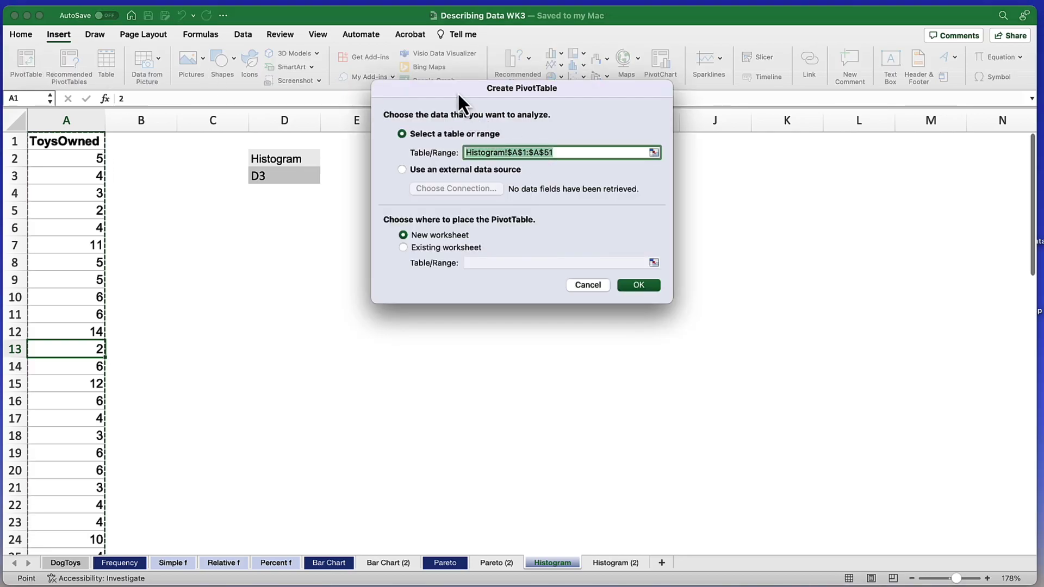
pyautogui.moveTo(458, 91); pyautogui.dragTo(437, 163)
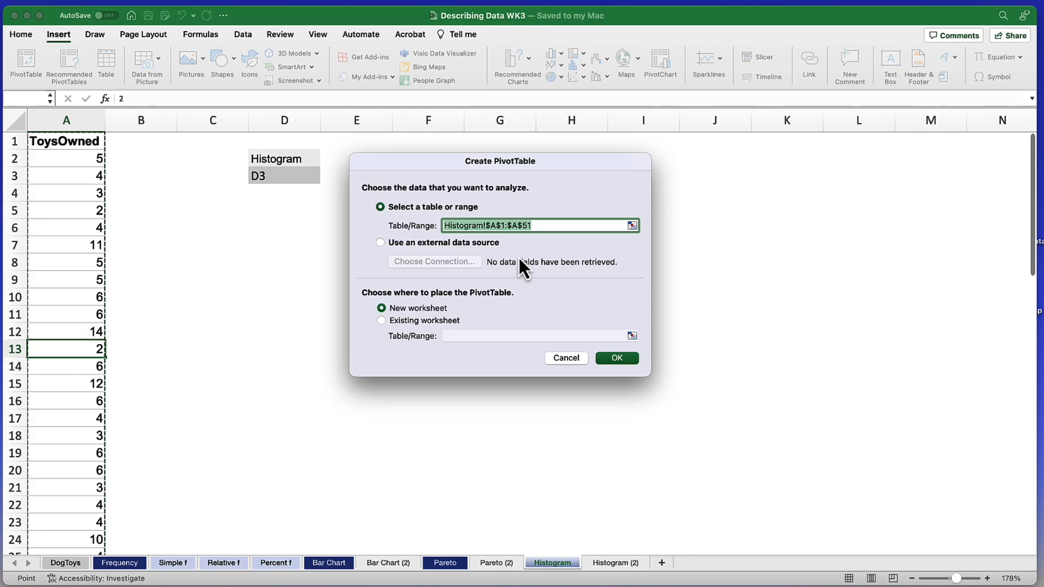
pyautogui.click(436, 325)
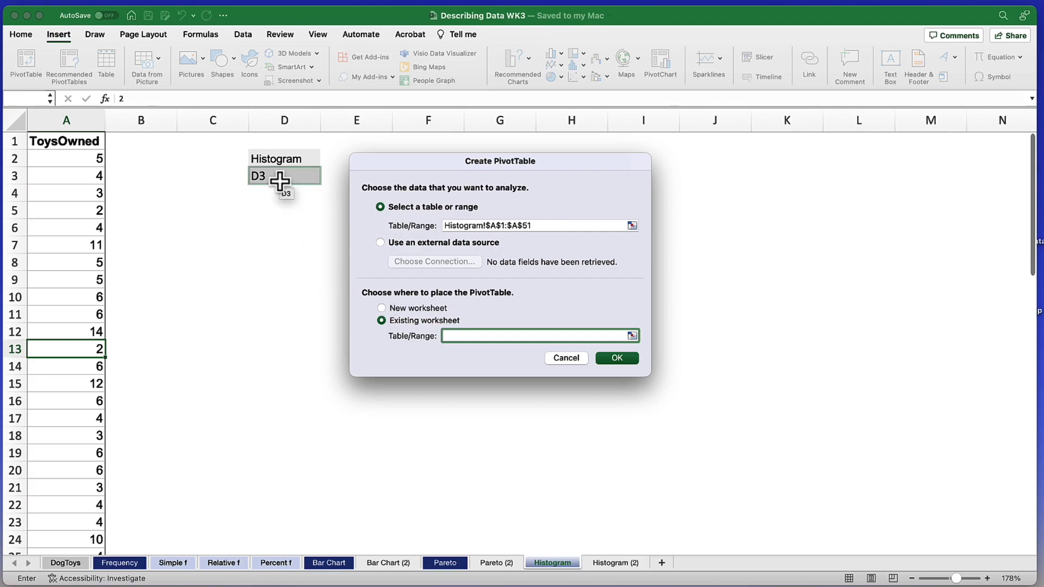
pyautogui.click(280, 181)
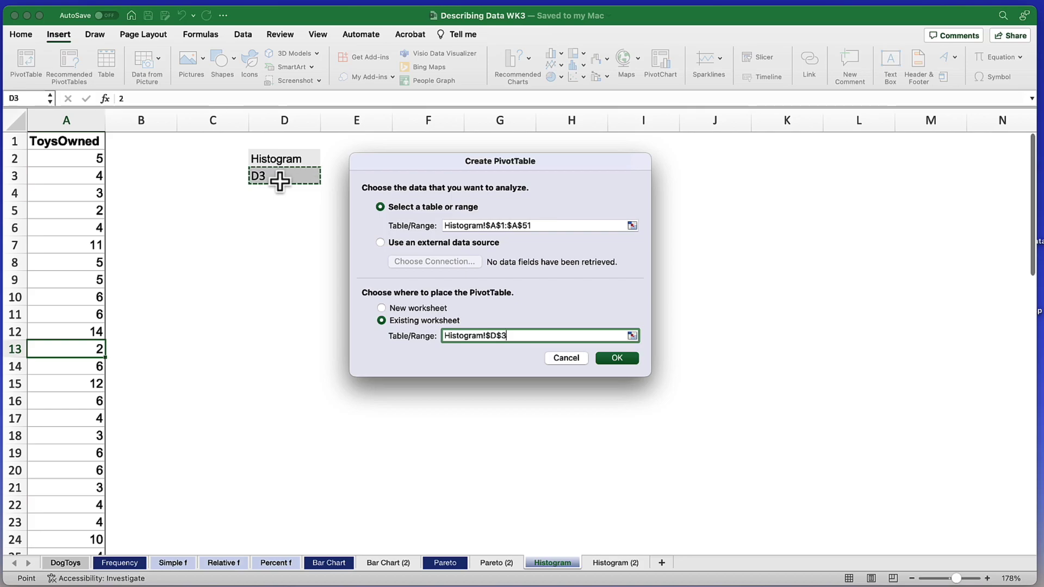
pyautogui.click(617, 358)
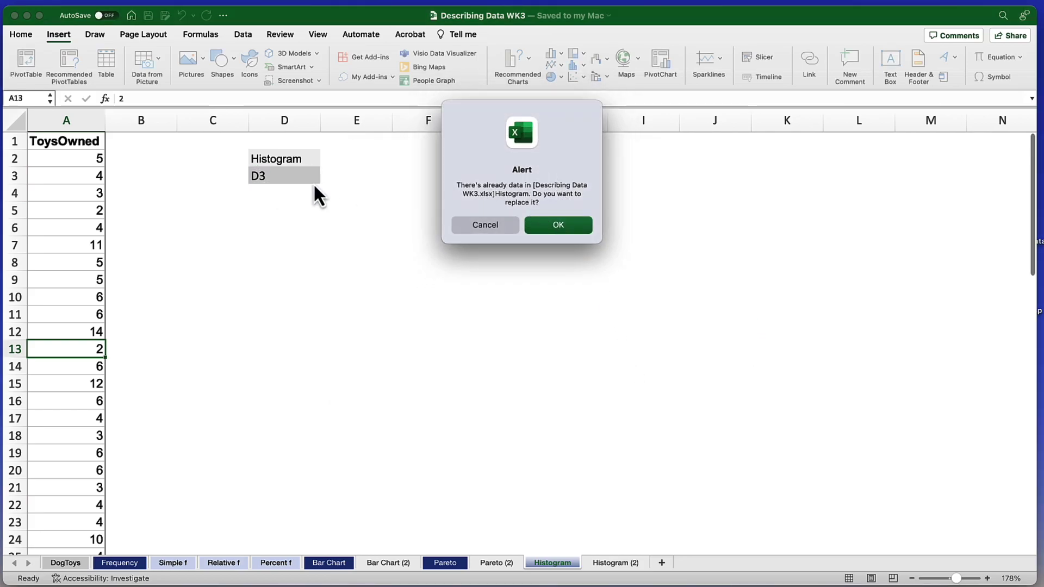
pyautogui.click(567, 228)
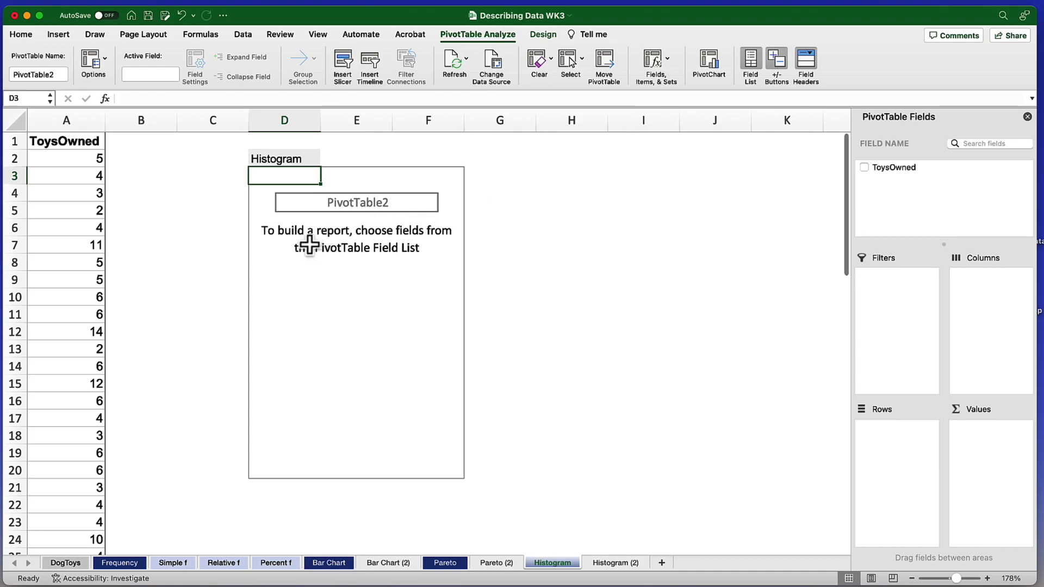
# Add ToysOwned to the pivot Rows and to Values as Sum of ToysOwned, totalling 304.
pyautogui.click(942, 169)
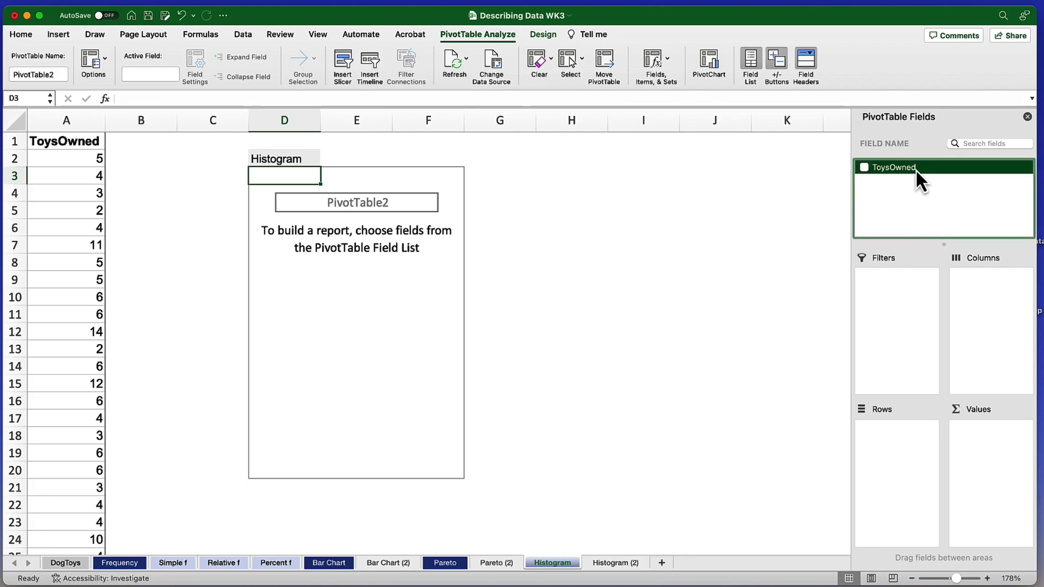
pyautogui.moveTo(915, 168); pyautogui.dragTo(892, 446)
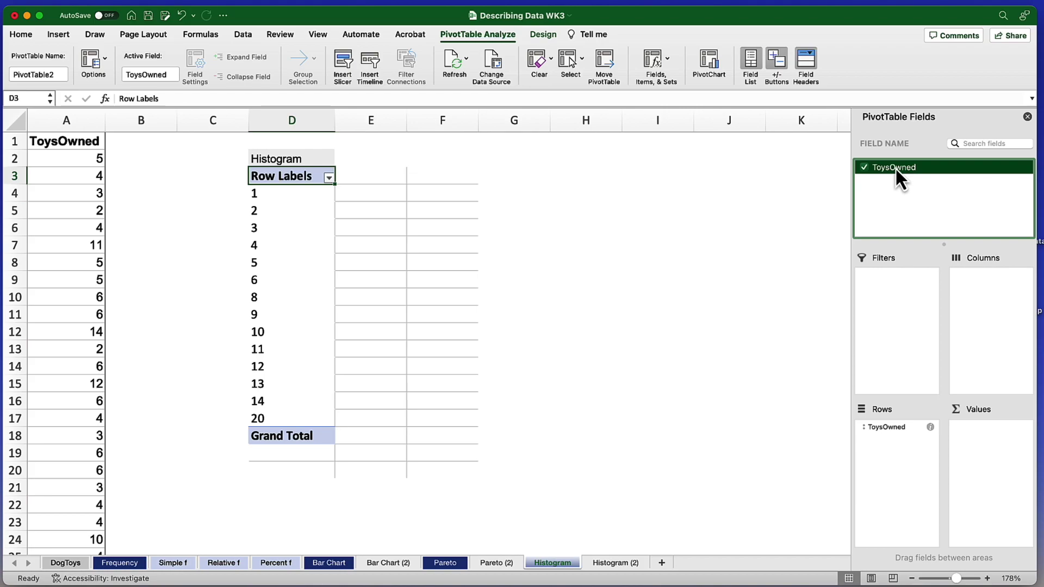
pyautogui.moveTo(895, 168); pyautogui.dragTo(944, 331)
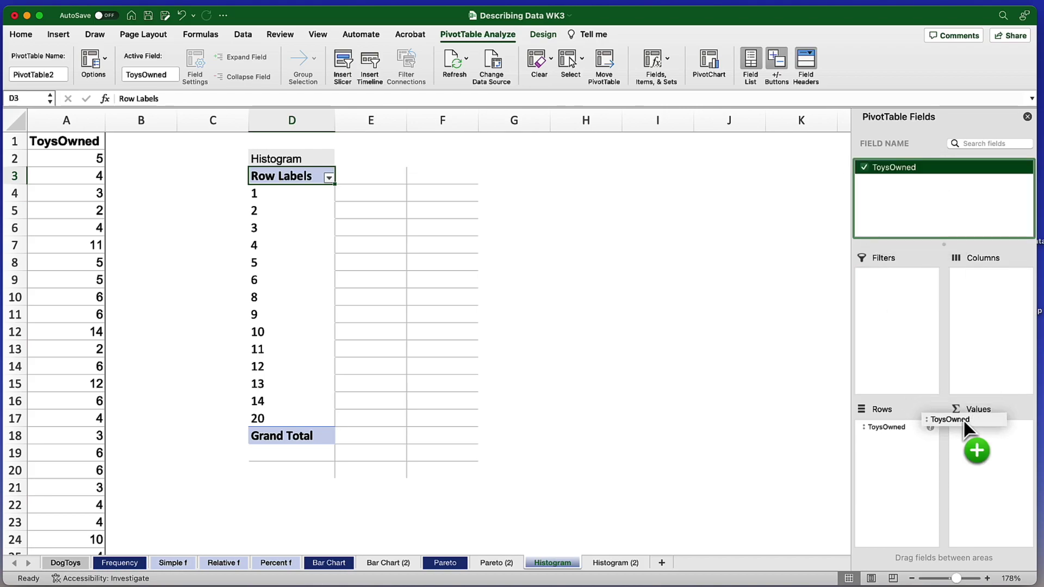
pyautogui.moveTo(964, 425); pyautogui.dragTo(976, 446)
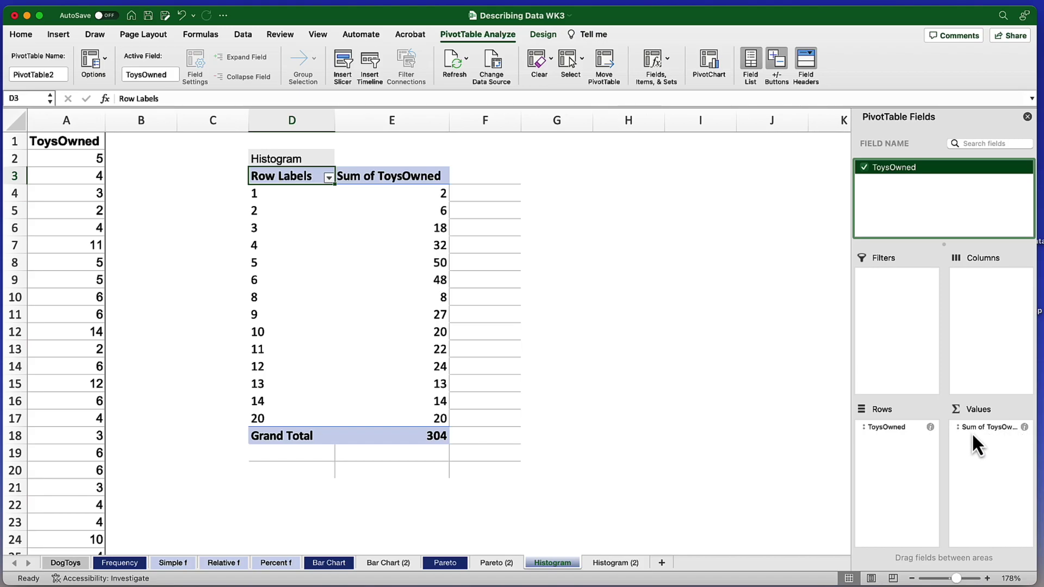
# Summarize the ToysOwned value field by Count instead of Sum, for a total of 50.
pyautogui.click(1024, 427)
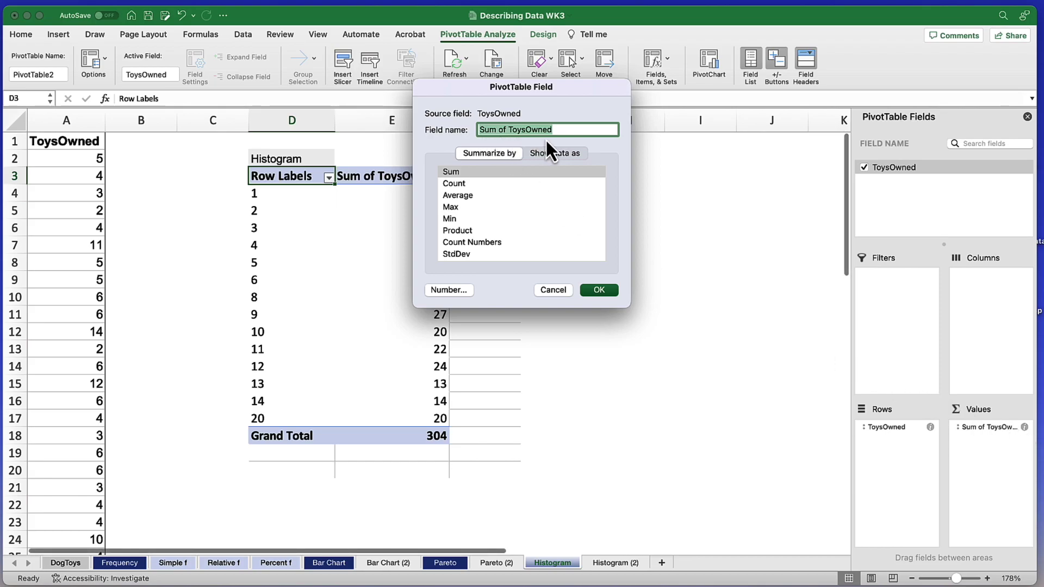
pyautogui.click(455, 185)
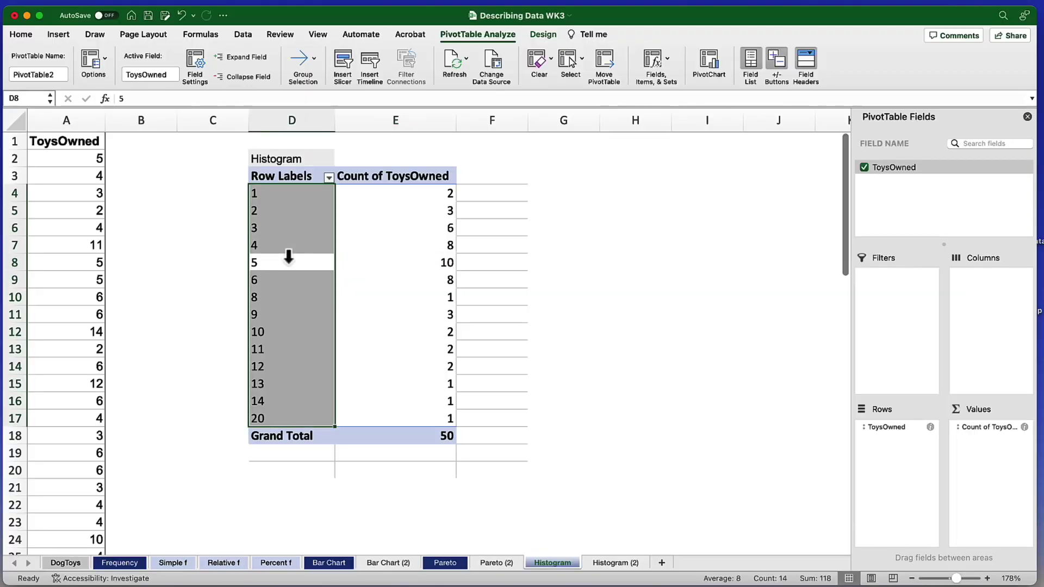
# Group the ToysOwned row labels by 4, starting at 1 and ending at 20.
pyautogui.click(276, 265)
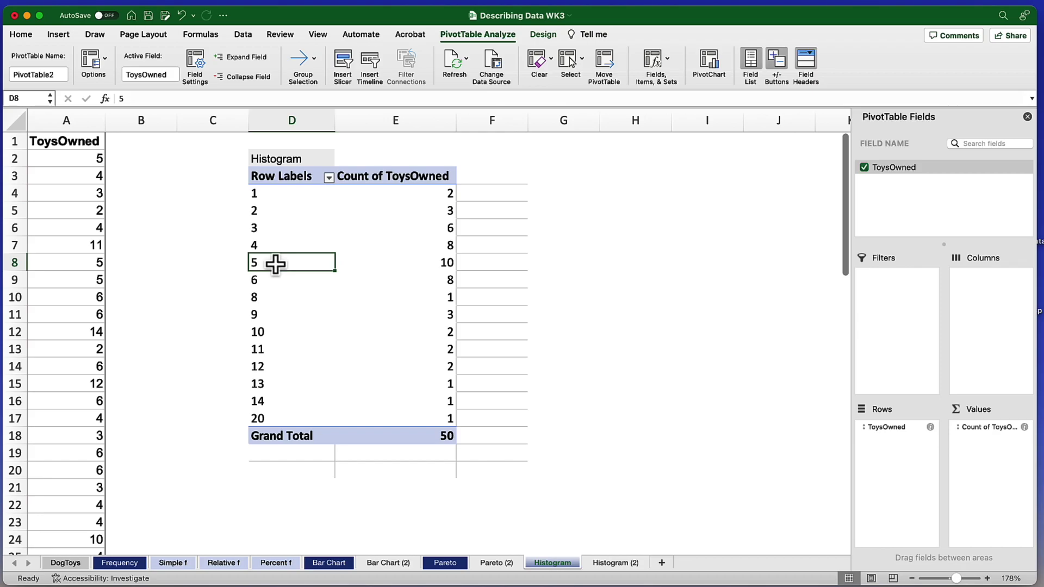
pyautogui.rightClick(276, 265)
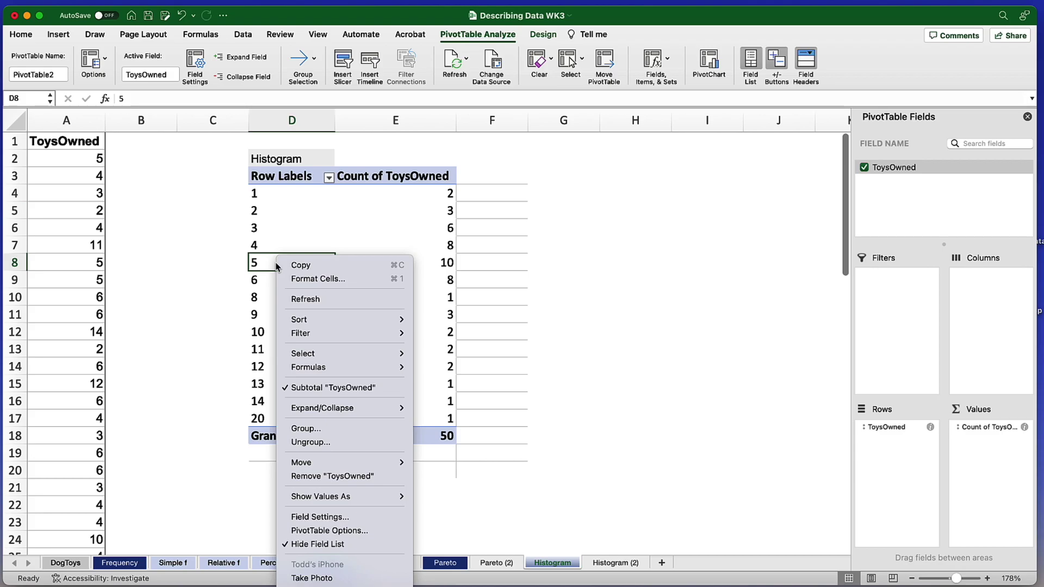
pyautogui.click(337, 430)
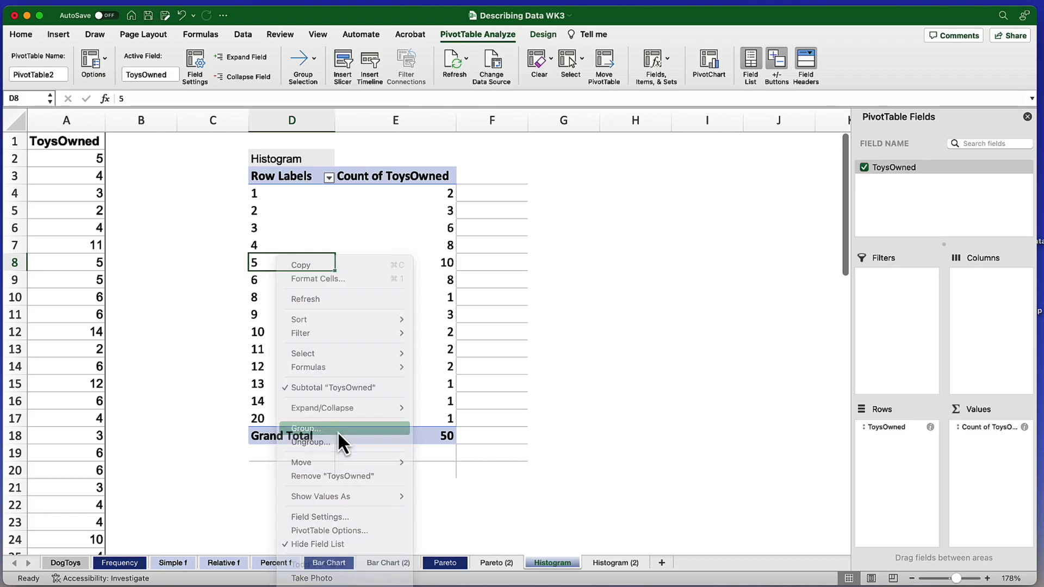
pyautogui.moveTo(317, 380); pyautogui.dragTo(338, 268)
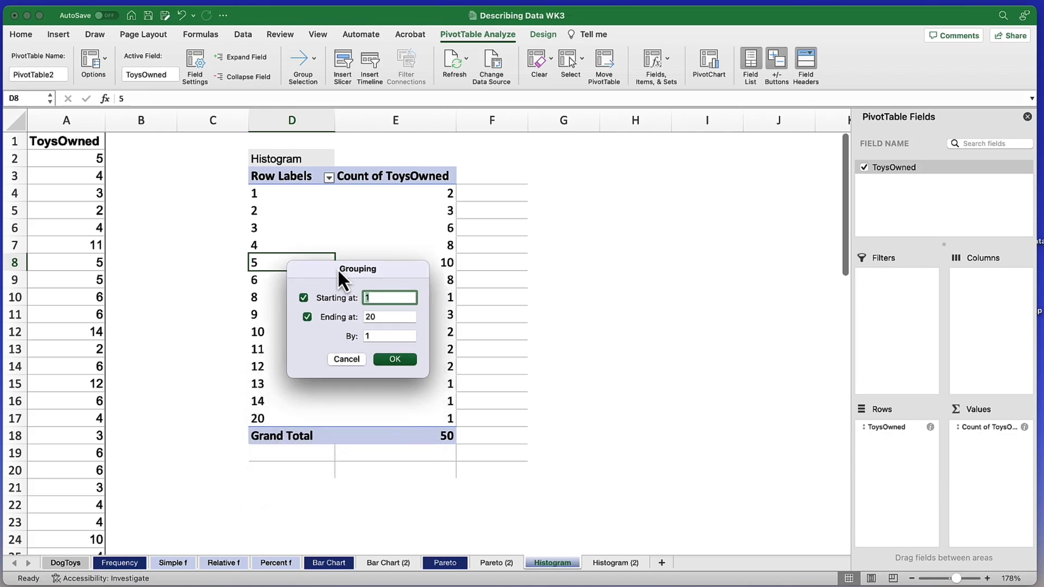
pyautogui.click(389, 337)
pyautogui.doubleClick(389, 337)
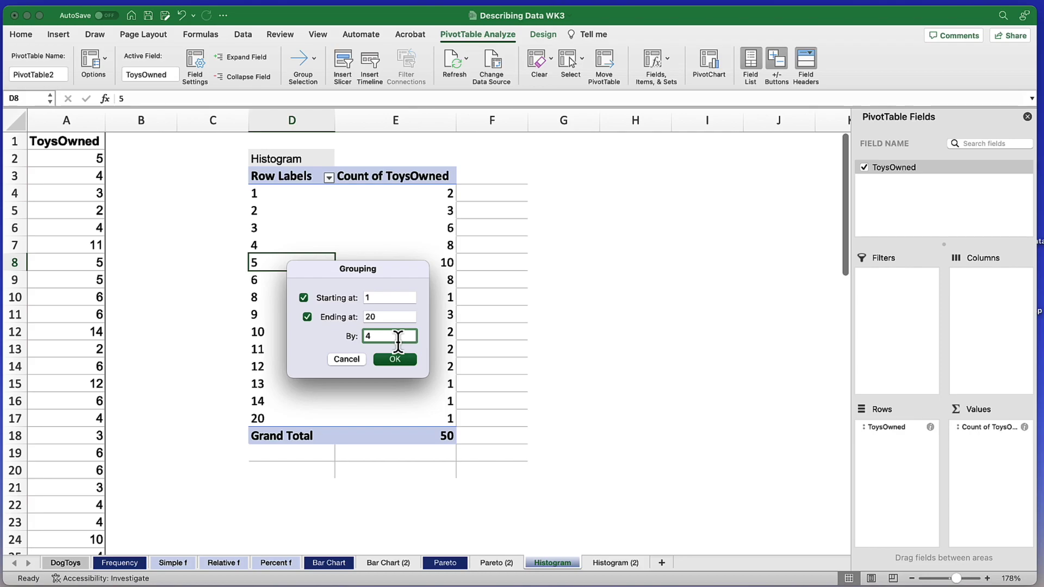
pyautogui.click(395, 360)
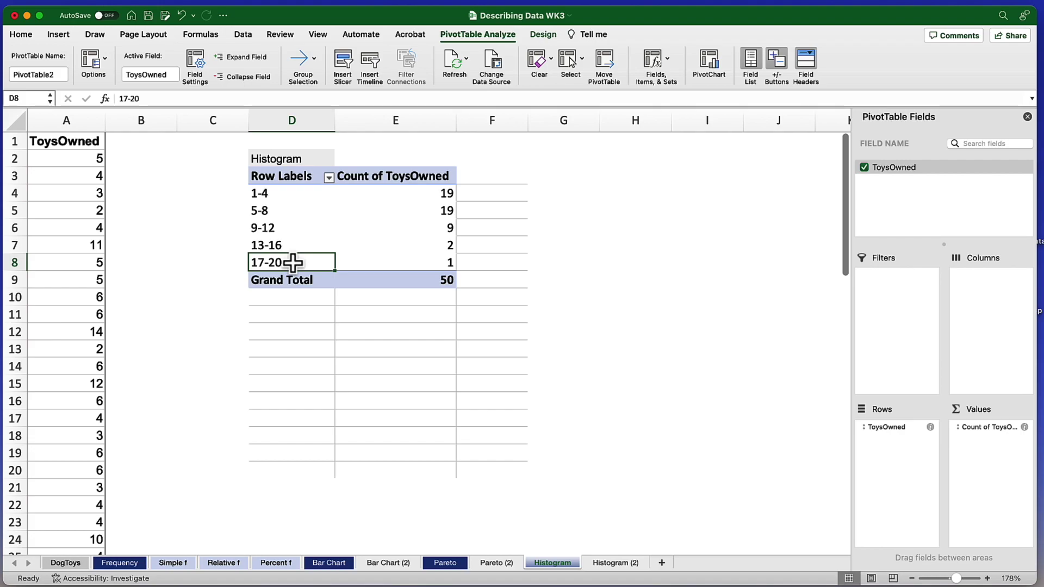
pyautogui.click(291, 244)
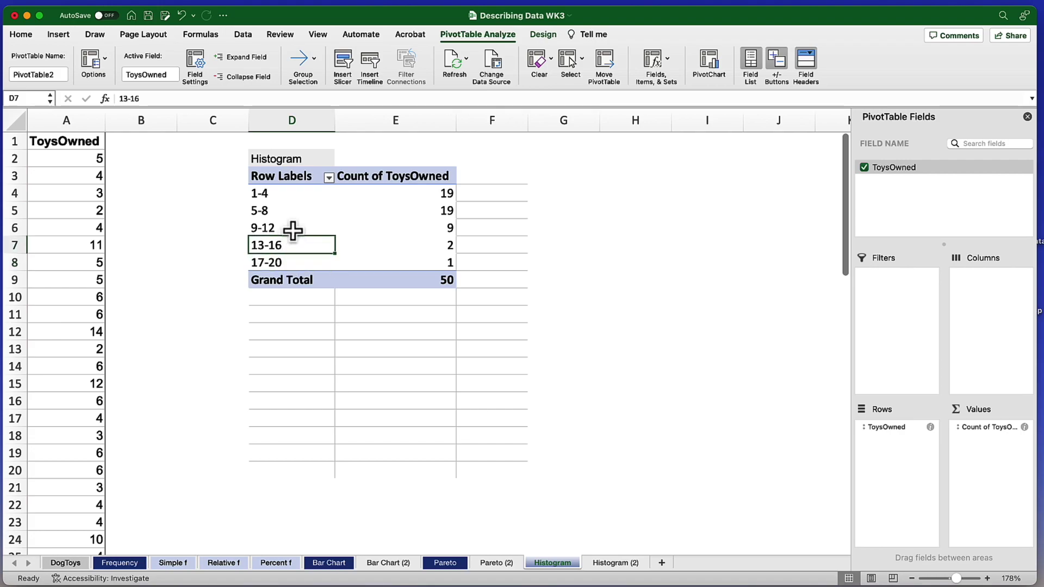
# Insert a clustered column PivotChart of the five ToysOwned bin counts after trying Recommended Charts.
pyautogui.click(293, 230)
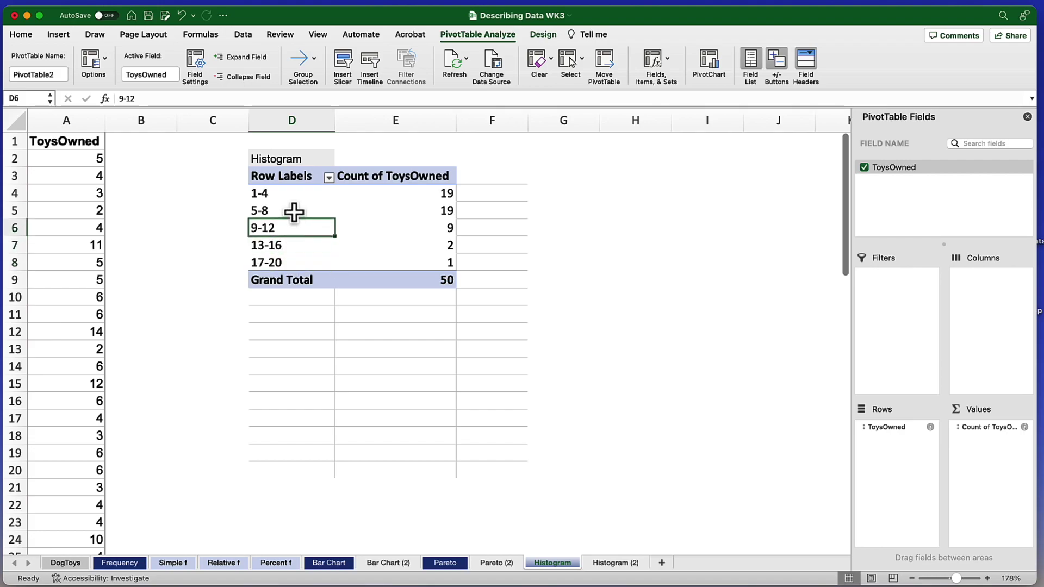
pyautogui.click(294, 211)
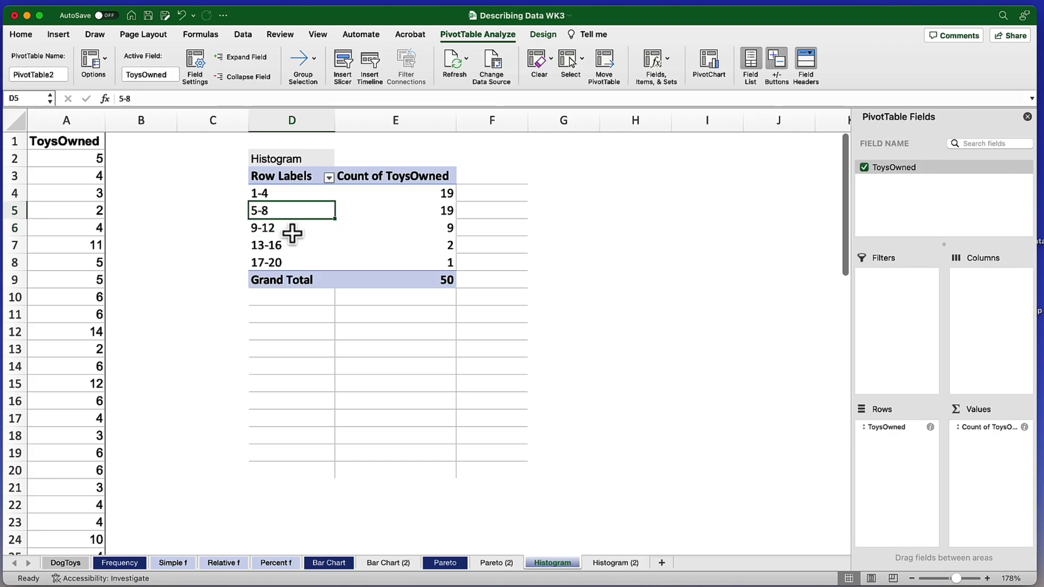
pyautogui.click(58, 34)
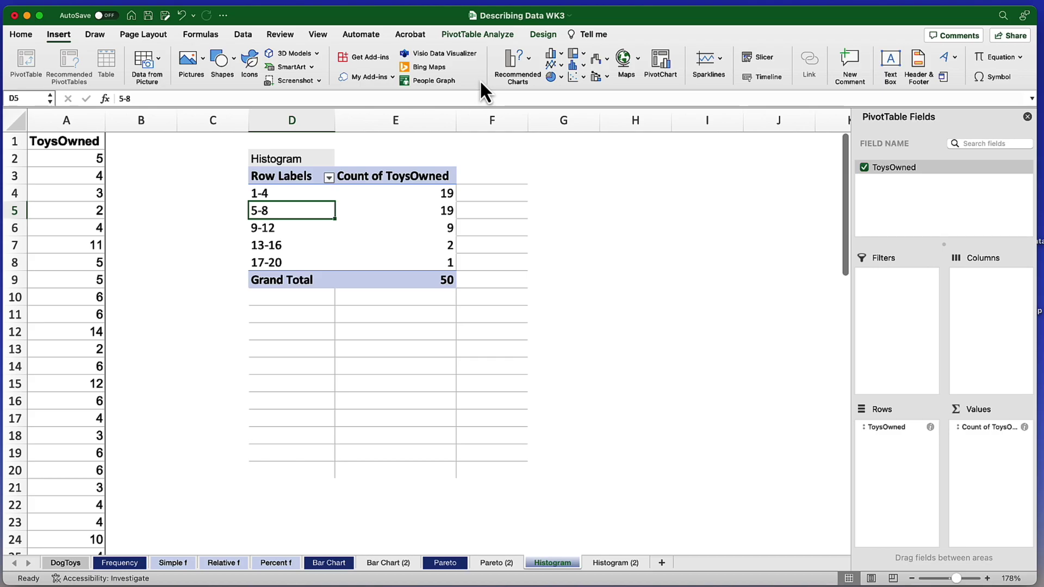
pyautogui.click(529, 63)
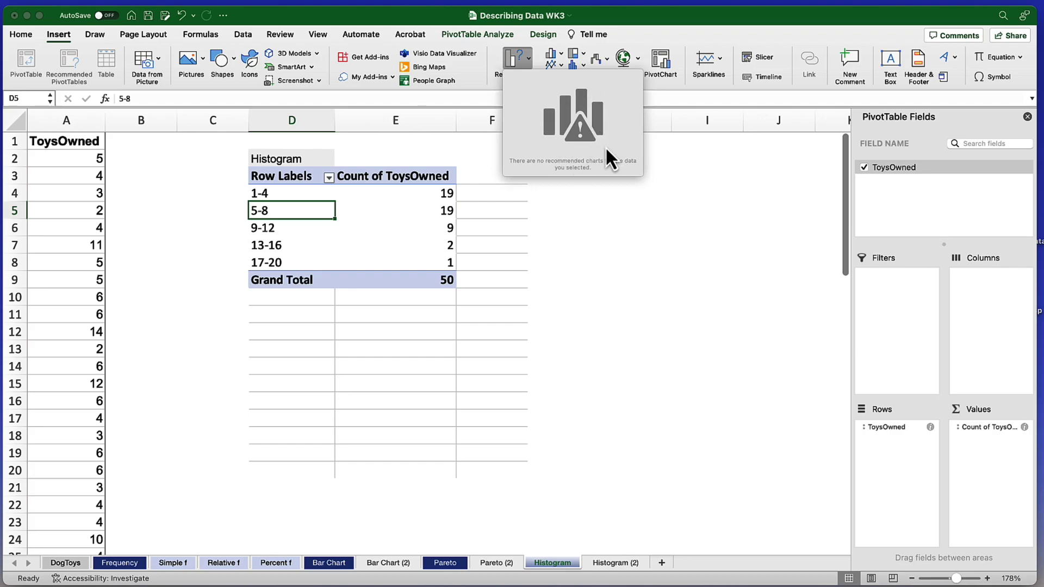
pyautogui.click(672, 199)
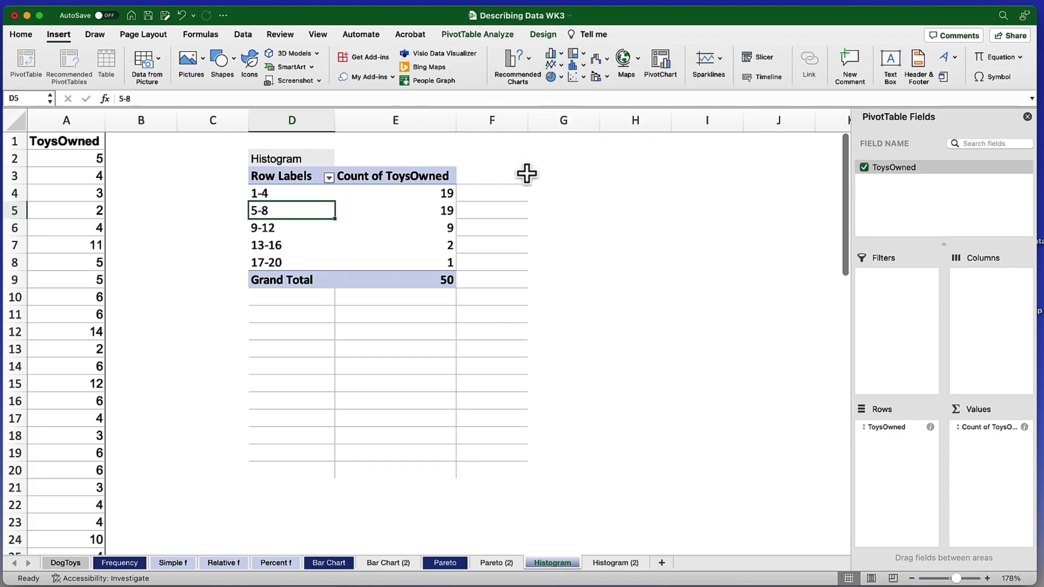
pyautogui.click(561, 55)
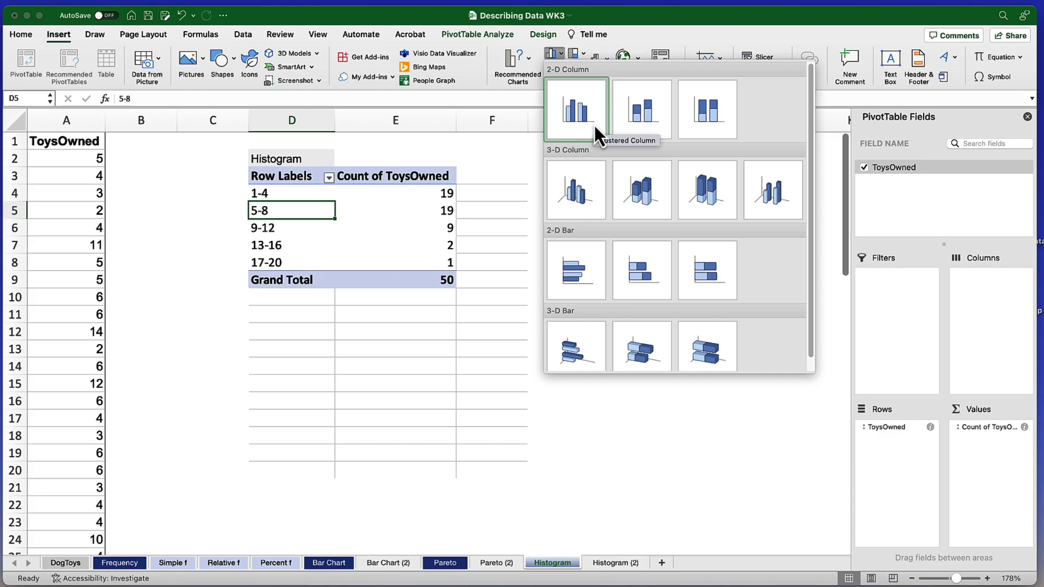
pyautogui.click(576, 109)
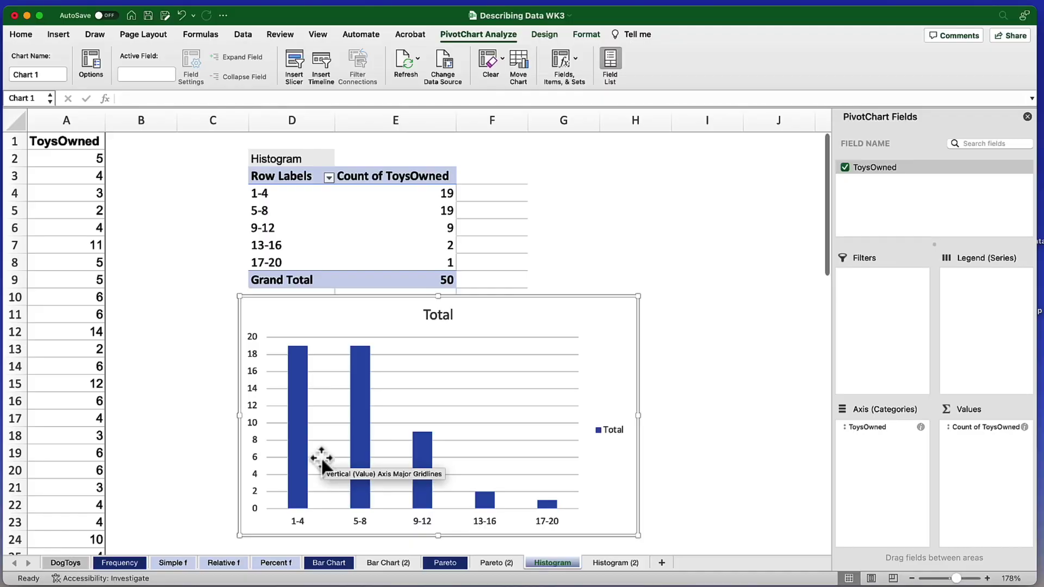
# Set the chart's column gap width to 0% in Series Options.
pyautogui.click(301, 387)
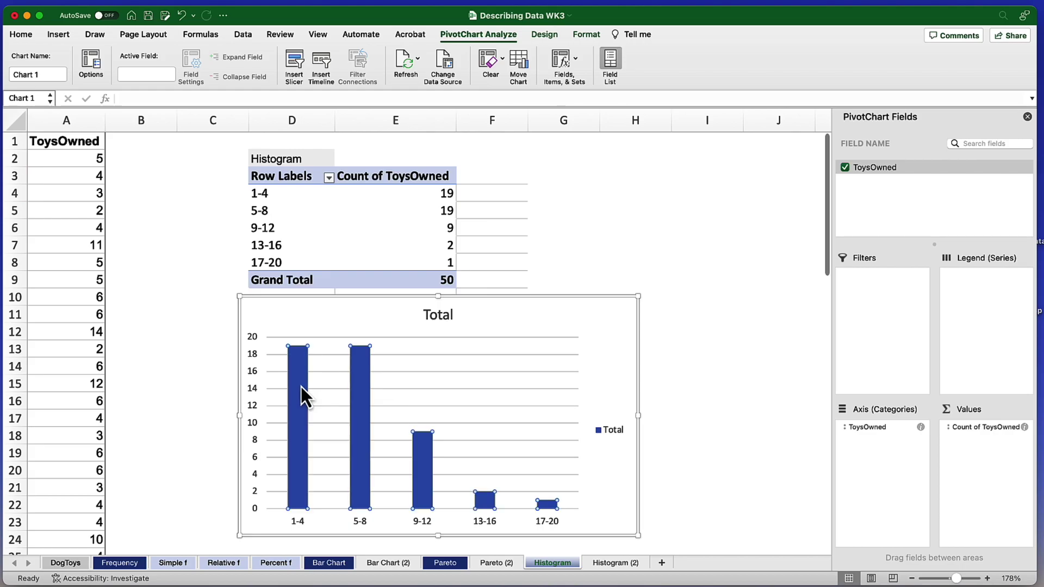
pyautogui.doubleClick(301, 387)
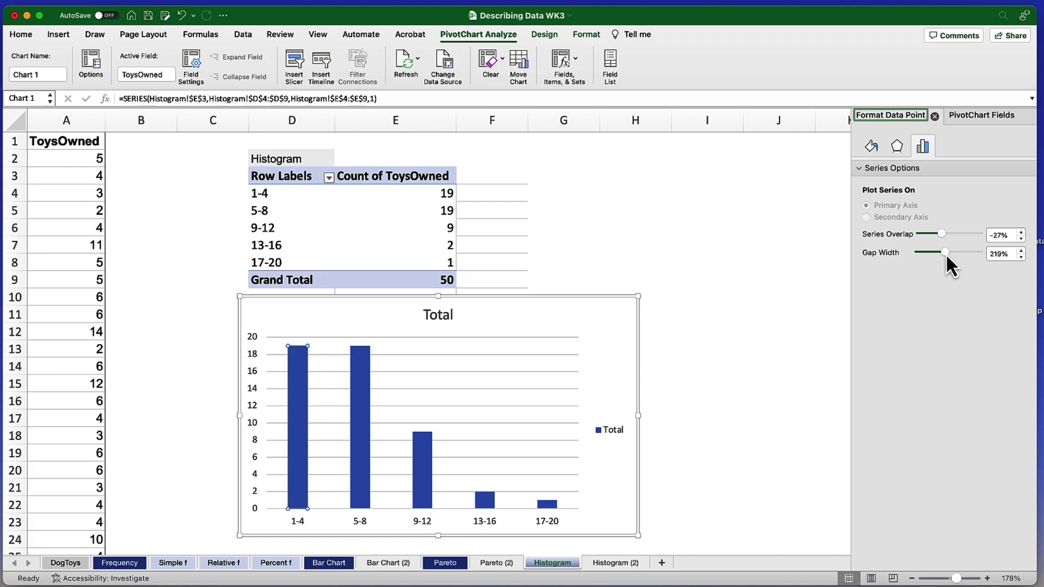
pyautogui.moveTo(944, 252); pyautogui.dragTo(895, 259)
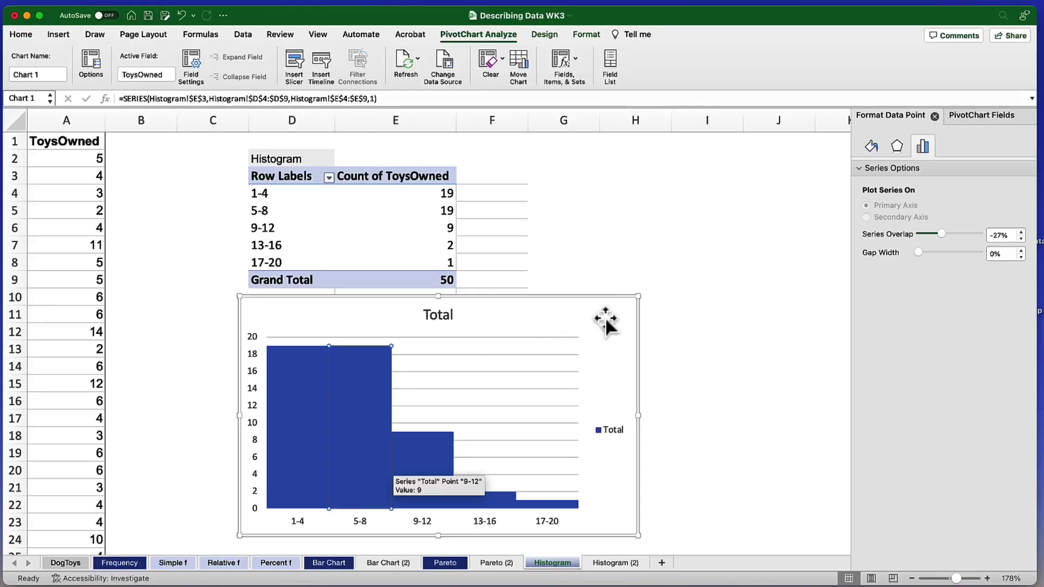
# Give the Total series bars a solid gray fill and a solid black outline.
pyautogui.click(606, 321)
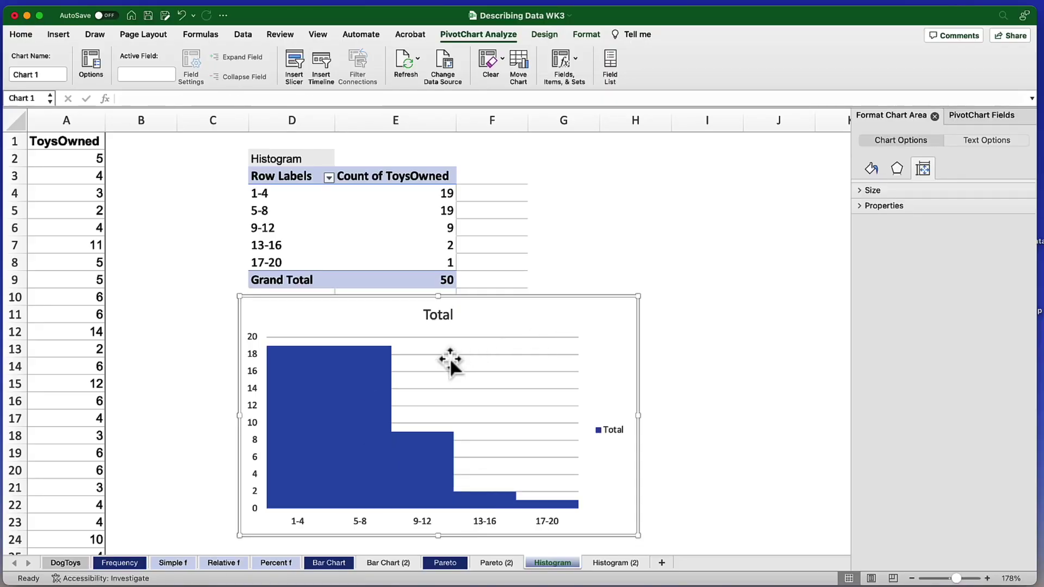
pyautogui.click(350, 390)
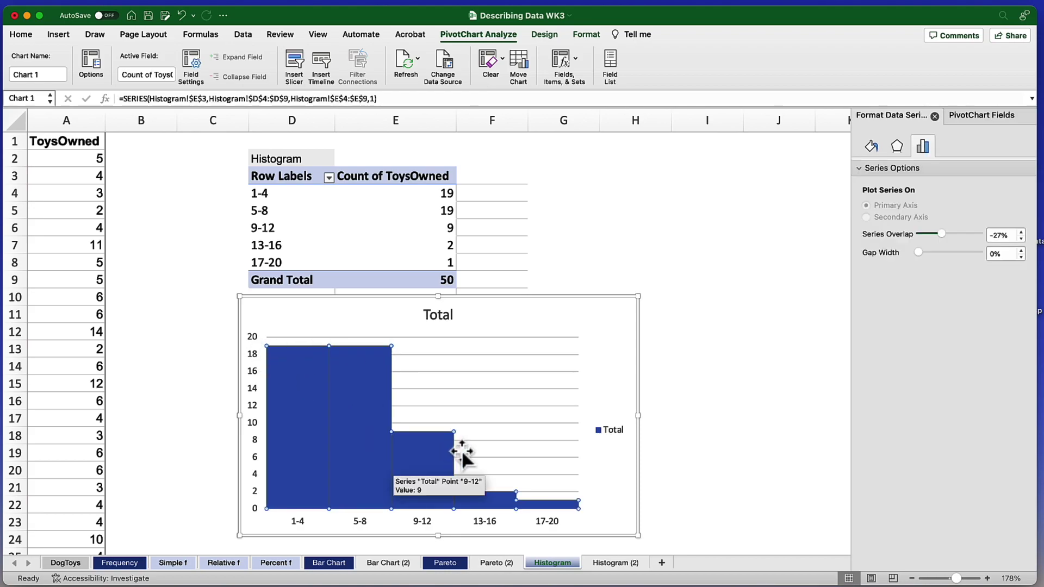
pyautogui.click(872, 146)
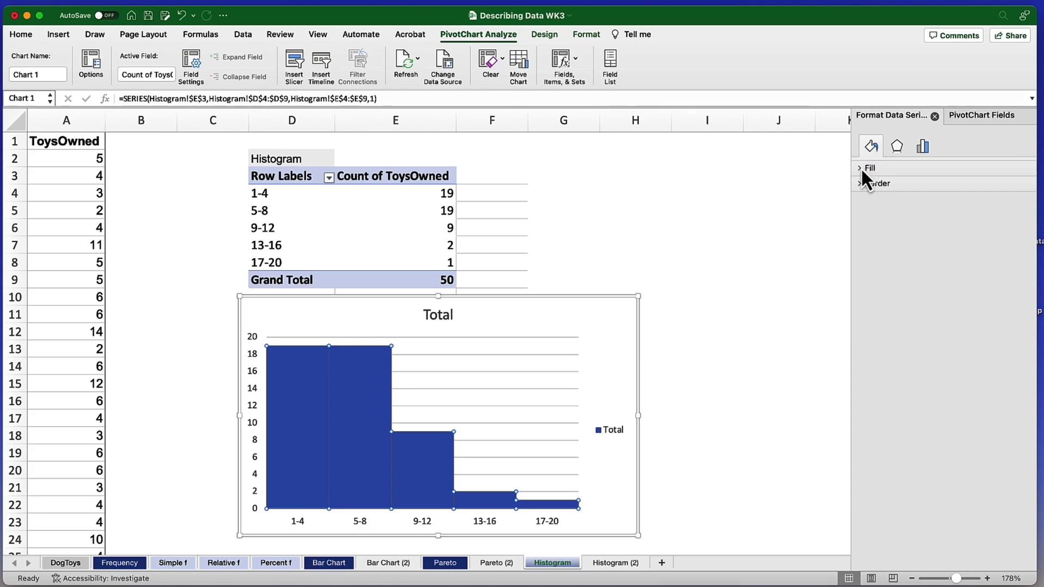
pyautogui.click(867, 168)
pyautogui.click(860, 315)
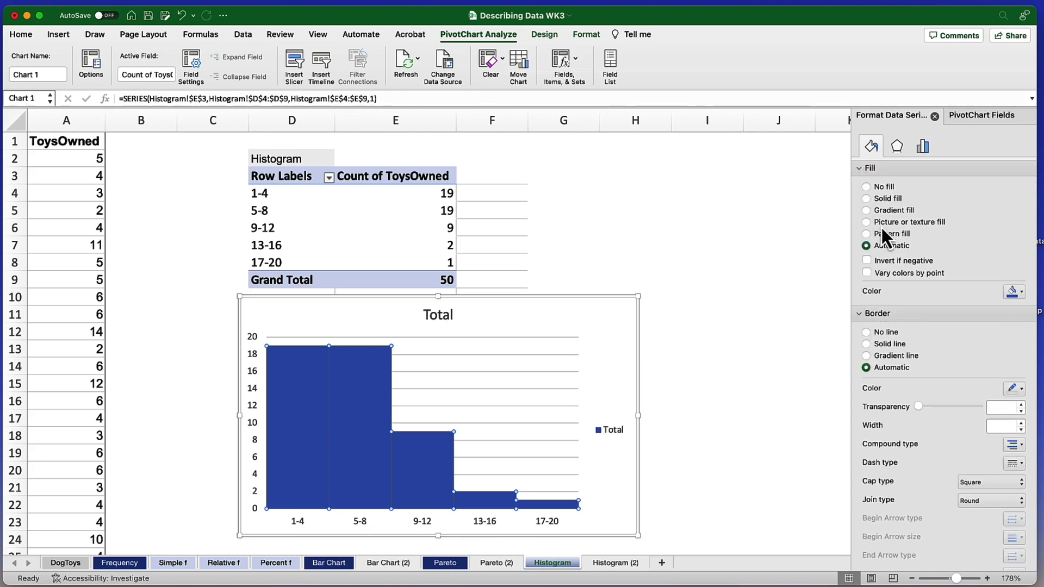
pyautogui.click(1022, 292)
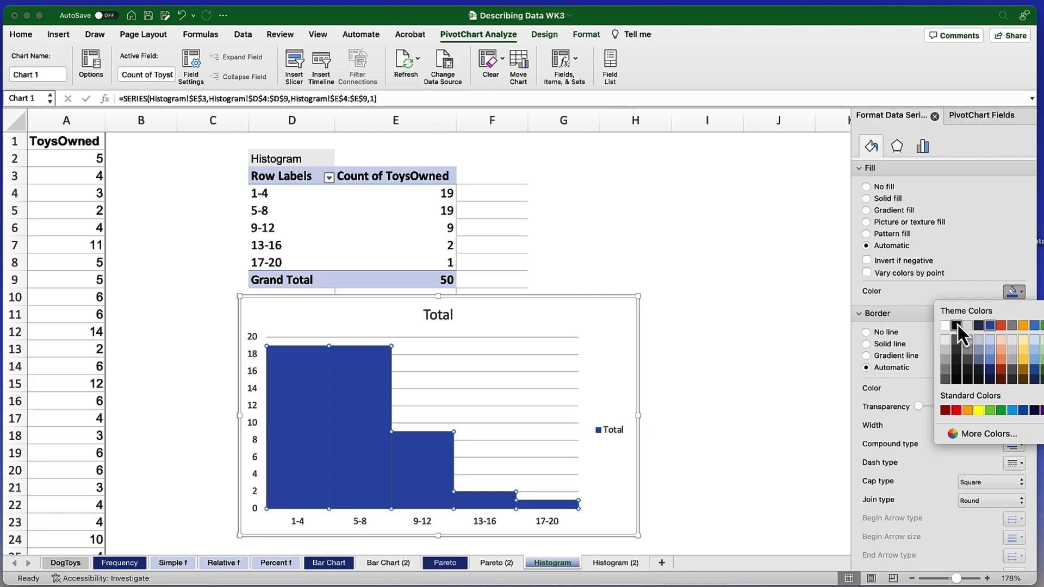
pyautogui.click(945, 360)
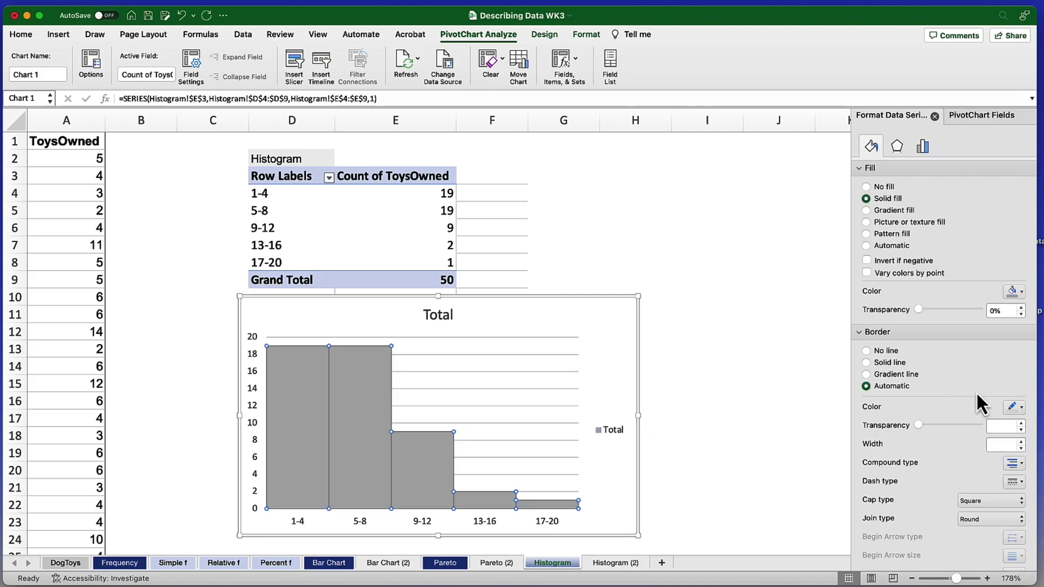
pyautogui.click(1021, 411)
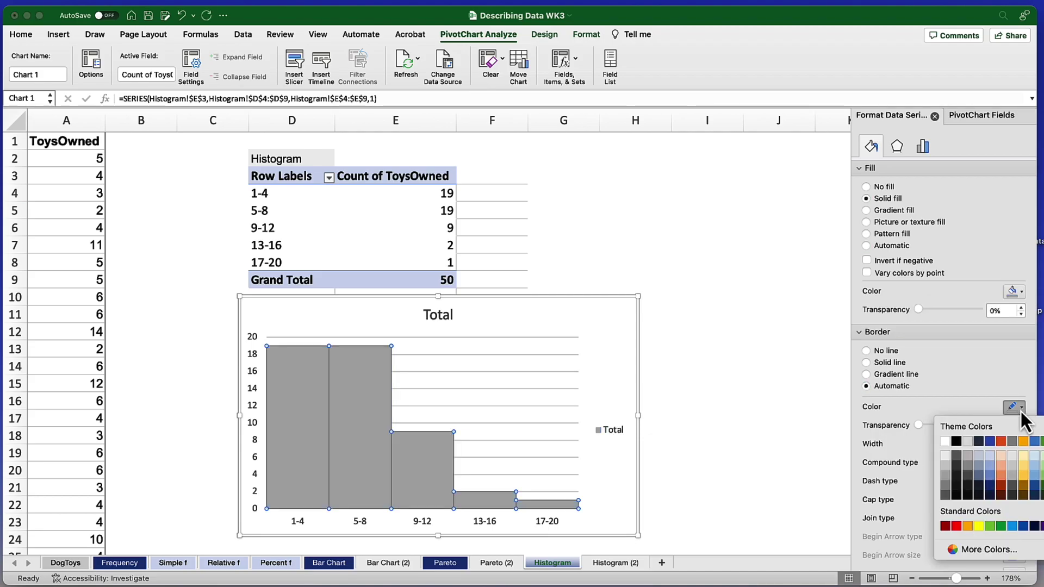
pyautogui.click(956, 442)
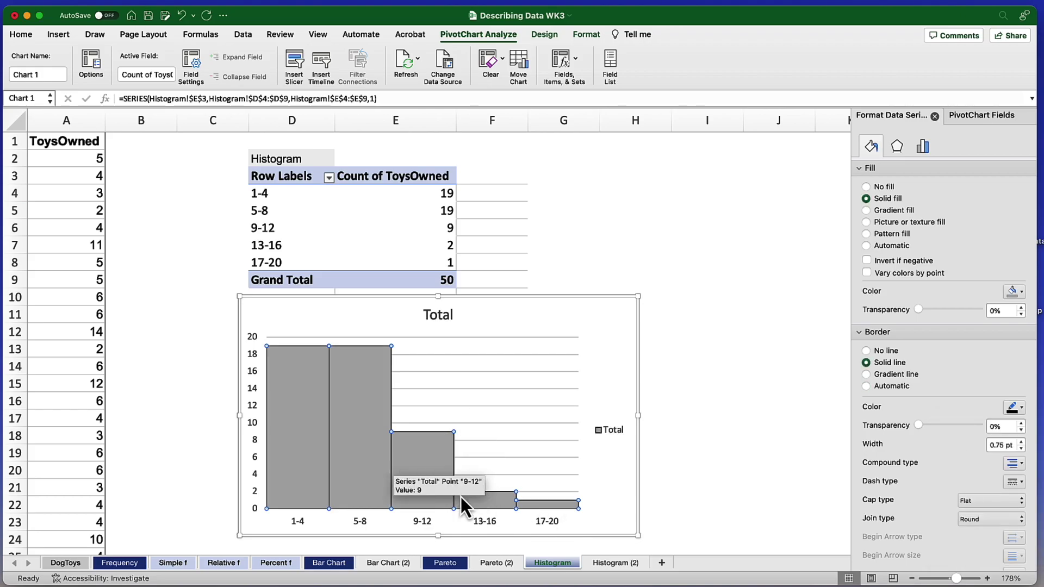
# Rename the chart title to 'Histogram for Toys Owned' and delete the Total legend.
pyautogui.click(441, 313)
pyautogui.doubleClick(440, 316)
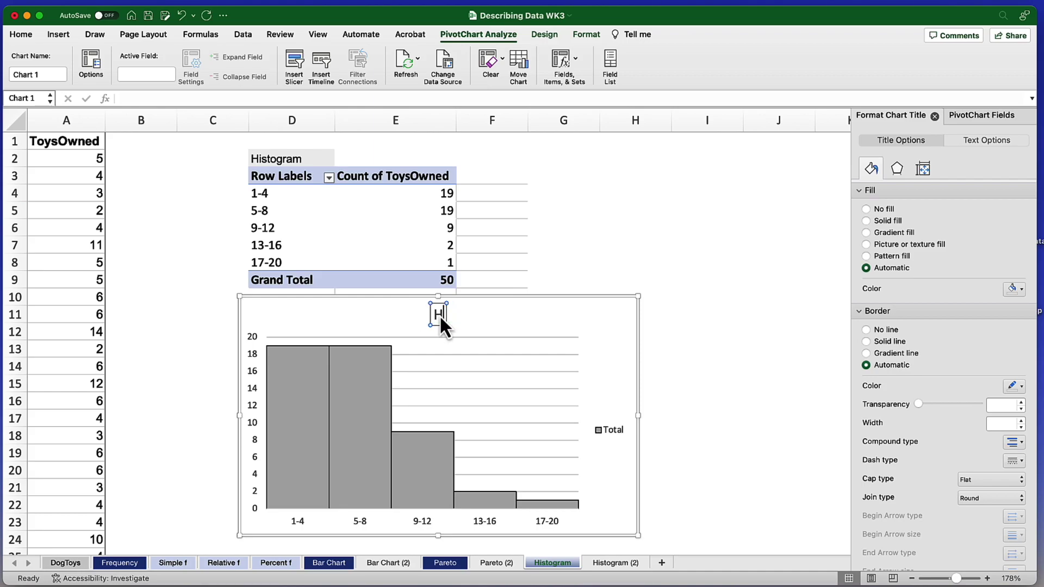
pyautogui.write('Histogram for')
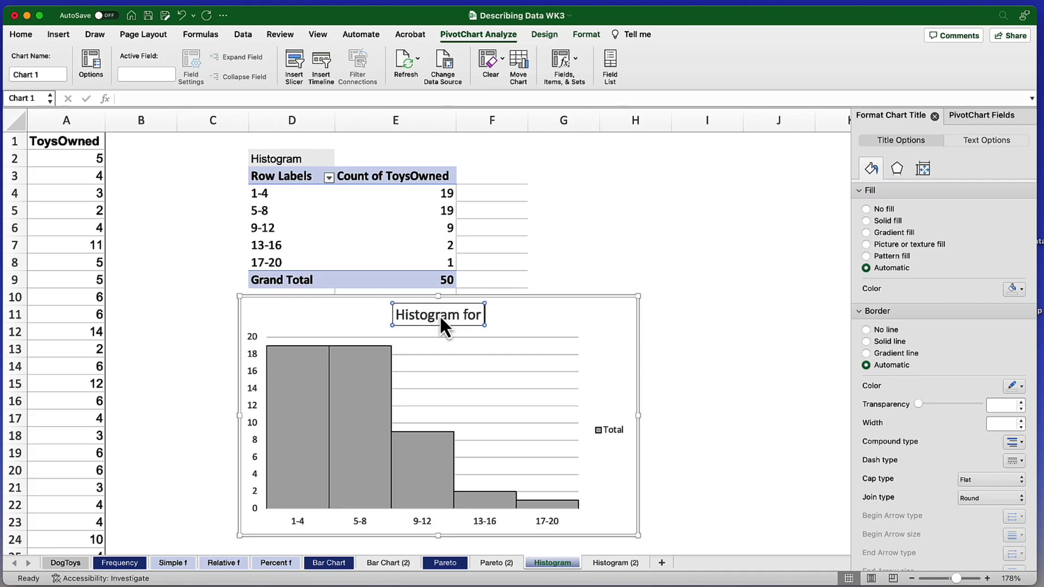
pyautogui.write(' Toys Owned')
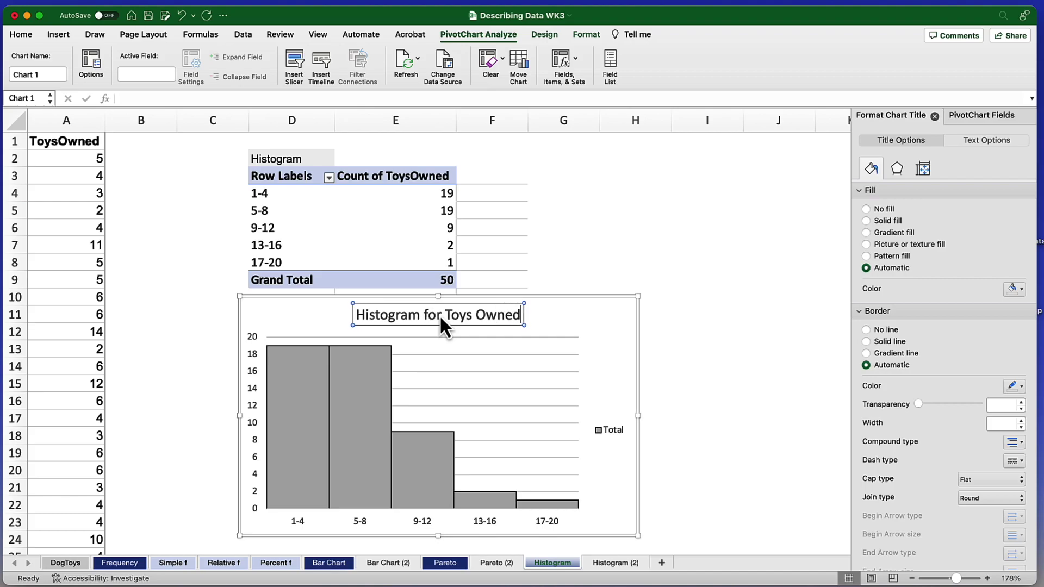
pyautogui.click(609, 428)
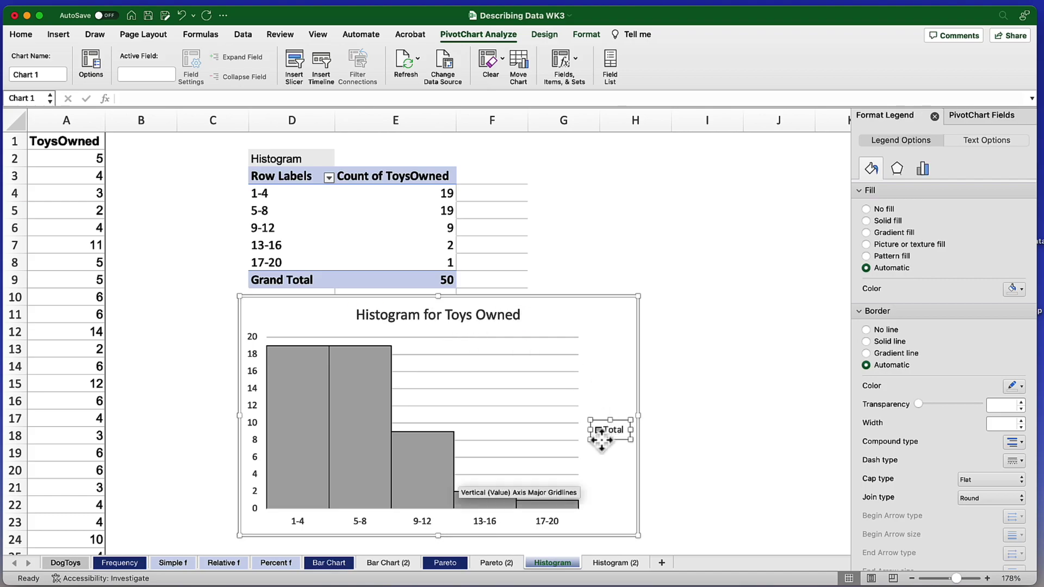
pyautogui.press('Delete')
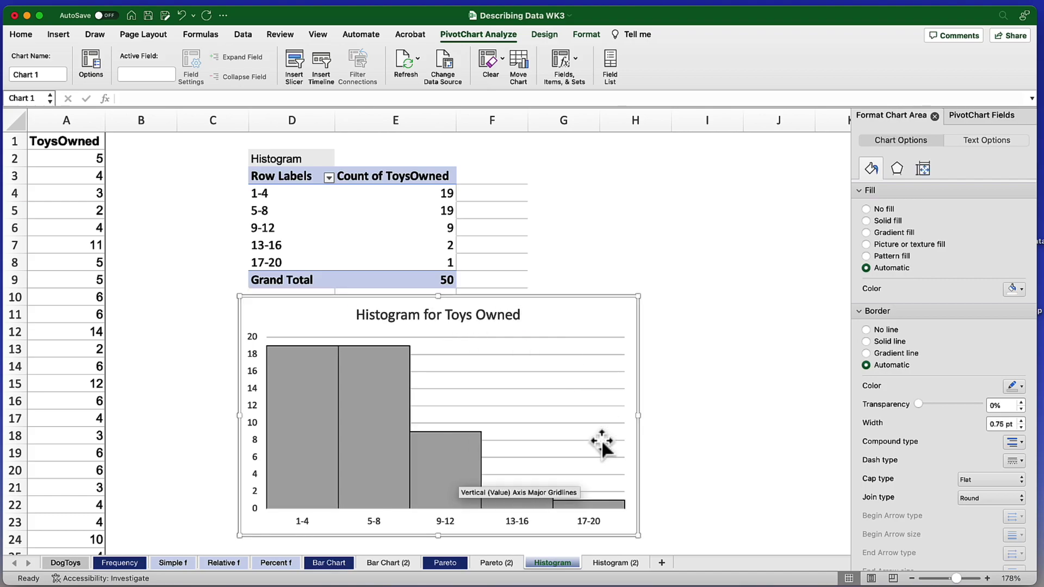
# Delete the chart's horizontal major gridlines and deselect the chart to view the finished histogram.
pyautogui.click(694, 458)
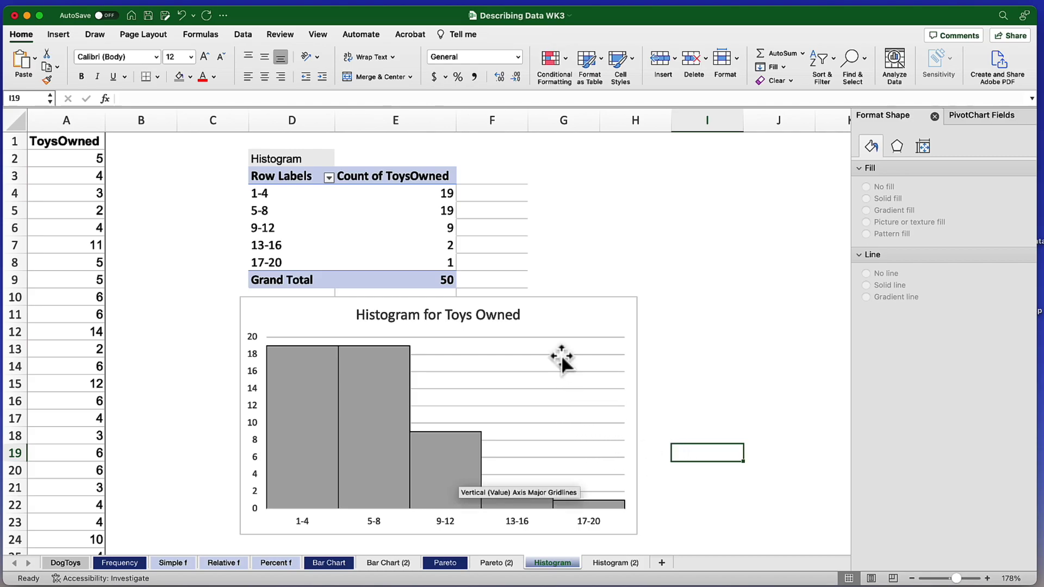
pyautogui.click(566, 389)
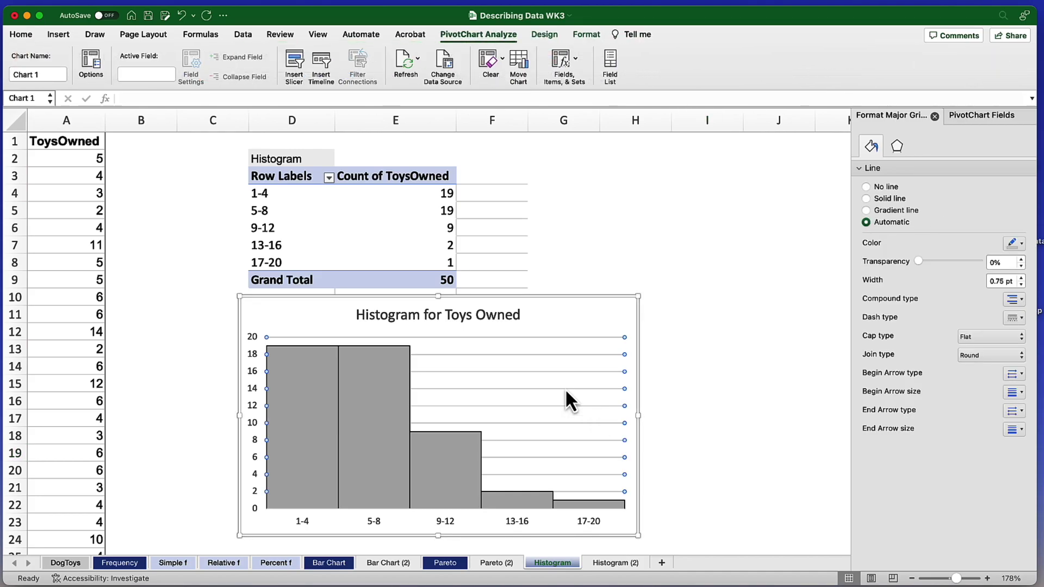
pyautogui.press('Delete')
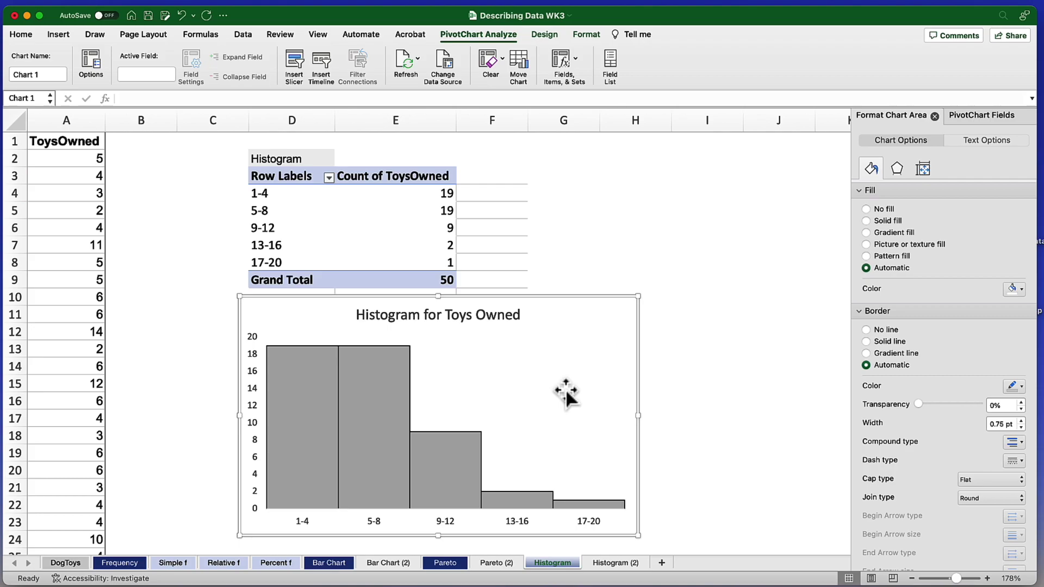
pyautogui.click(681, 355)
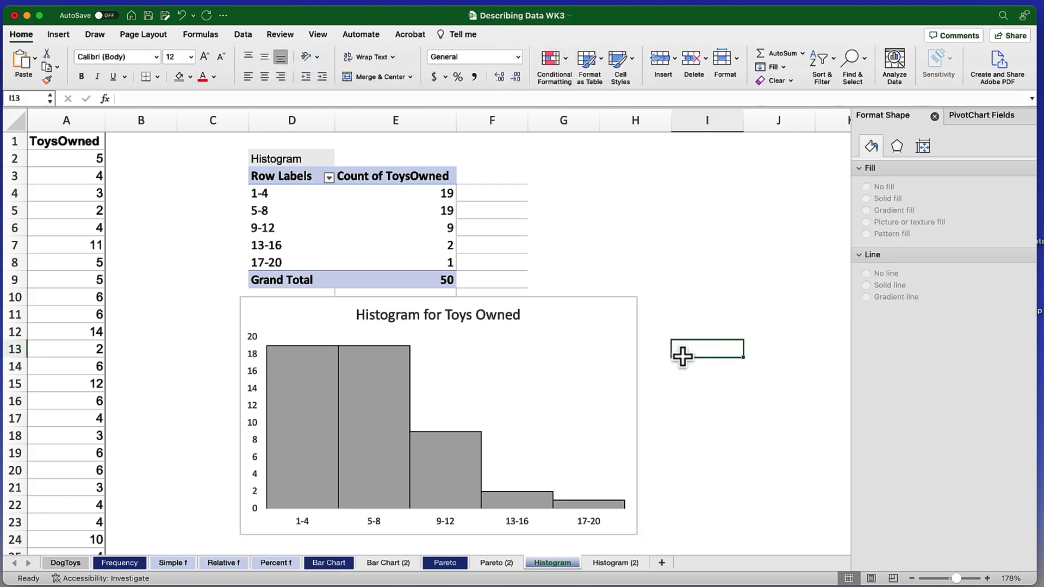